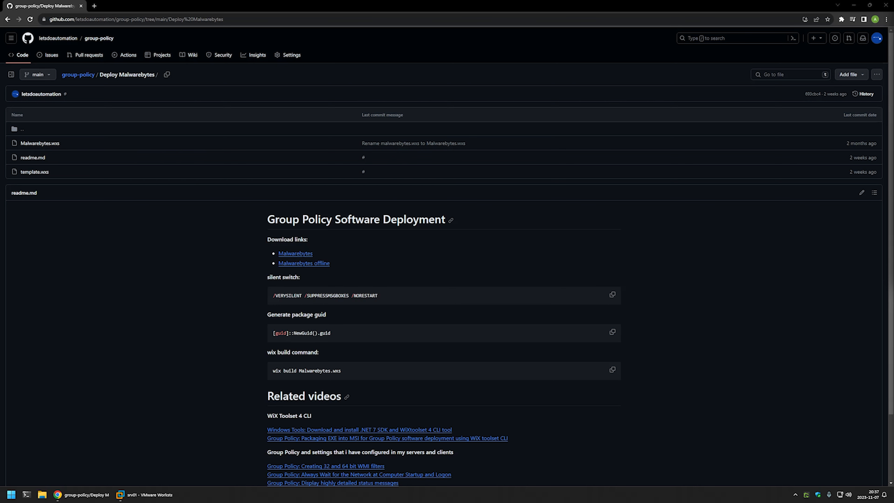
scroll(480, 214, "down", 3)
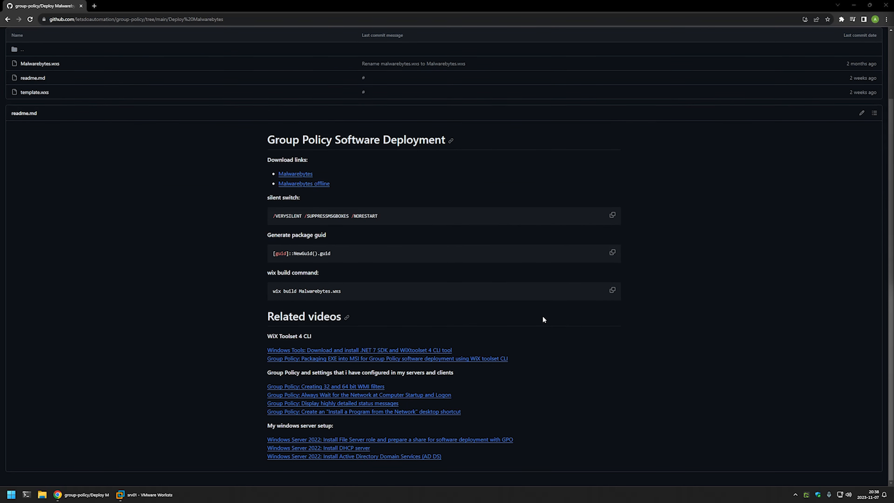
left_click_drag(504, 458, 311, 318)
left_click(403, 327)
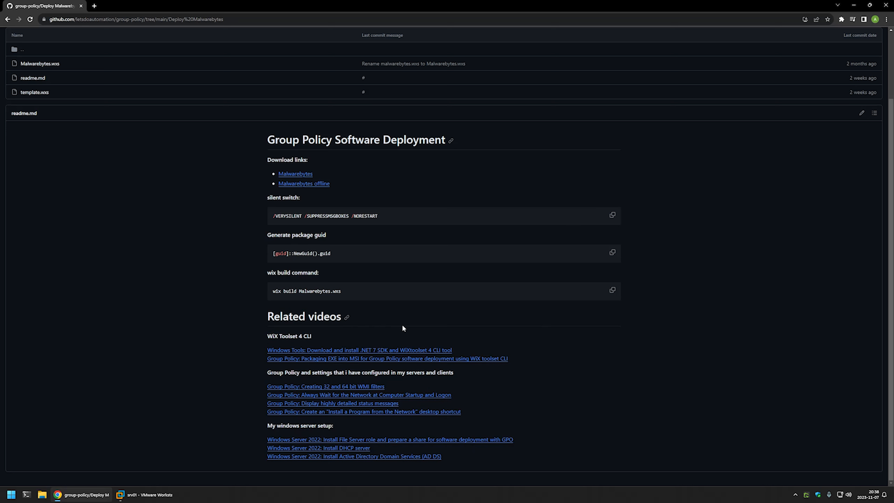
left_click_drag(455, 463, 250, 422)
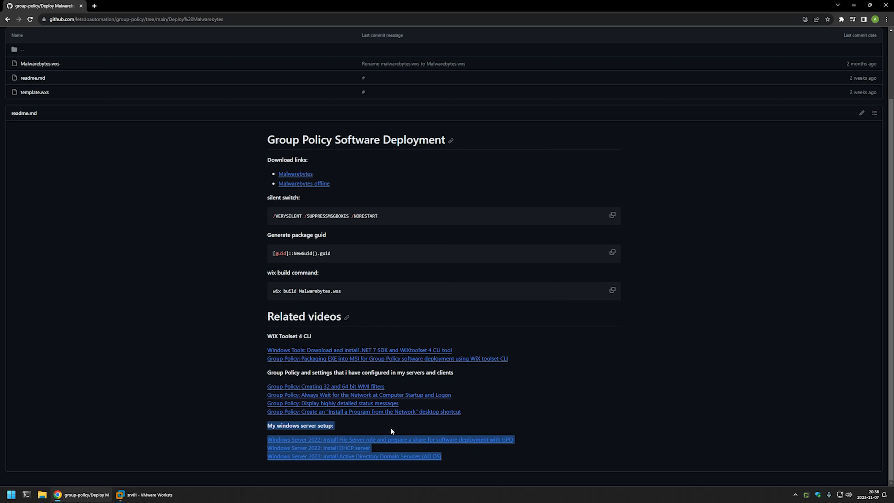
left_click_drag(473, 418, 267, 372)
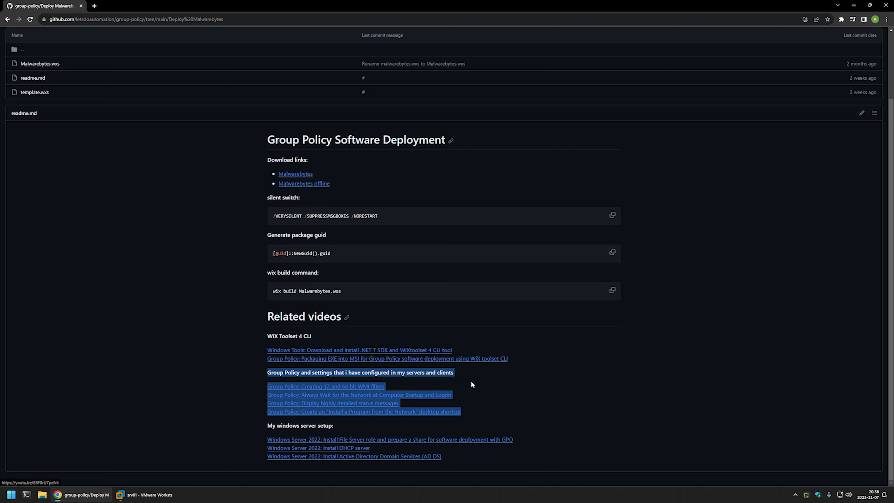
left_click(508, 368)
left_click_drag(505, 359, 261, 336)
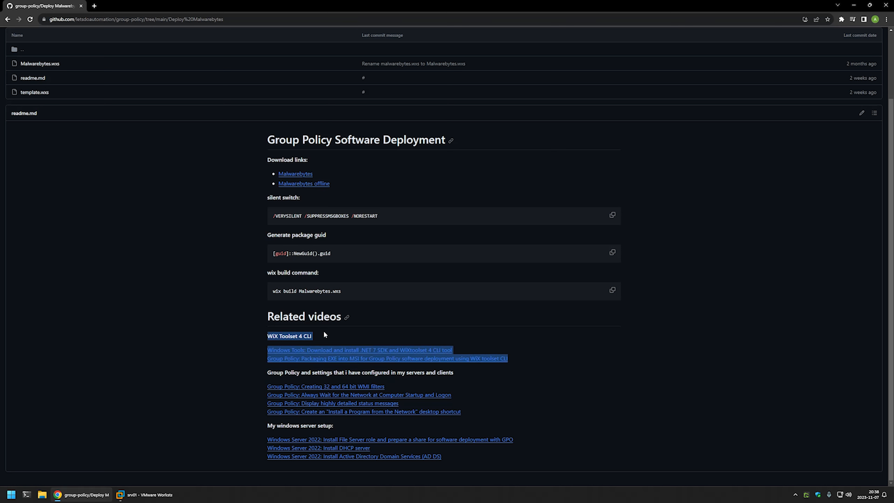
left_click(321, 337)
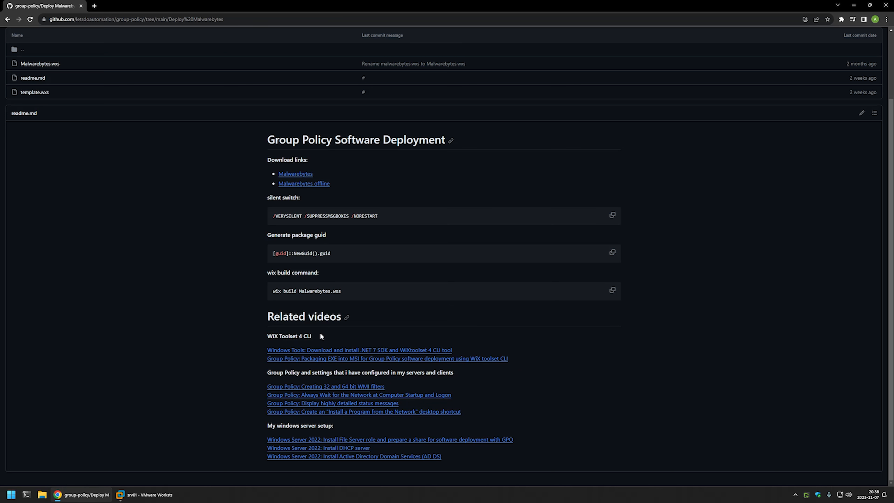
scroll(321, 333, "up", 3)
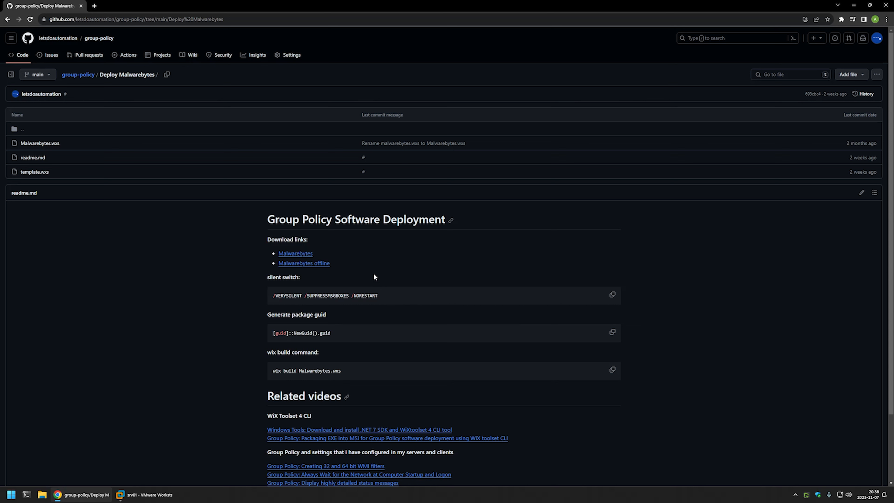
Download the full offline Malwarebytes installer from the forum thread's mb4_offline link, then open the Downloads folder
middle_click(325, 265)
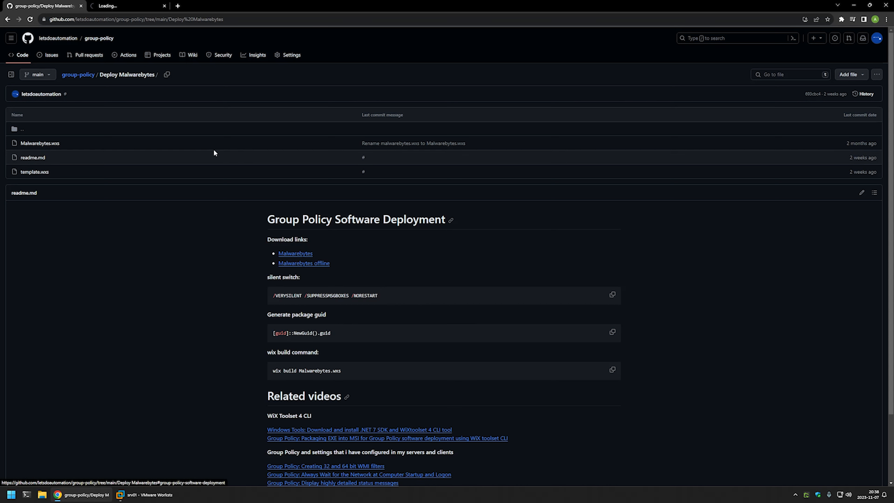
left_click(122, 5)
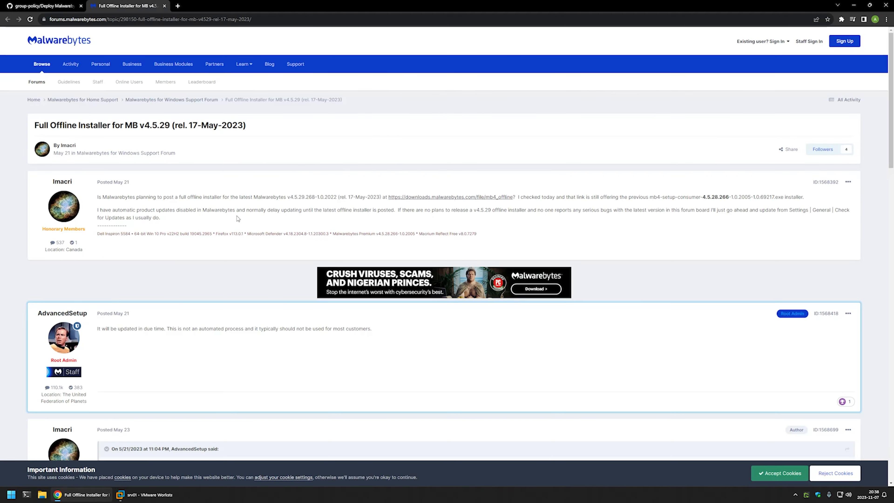
scroll(330, 207, "down", 5)
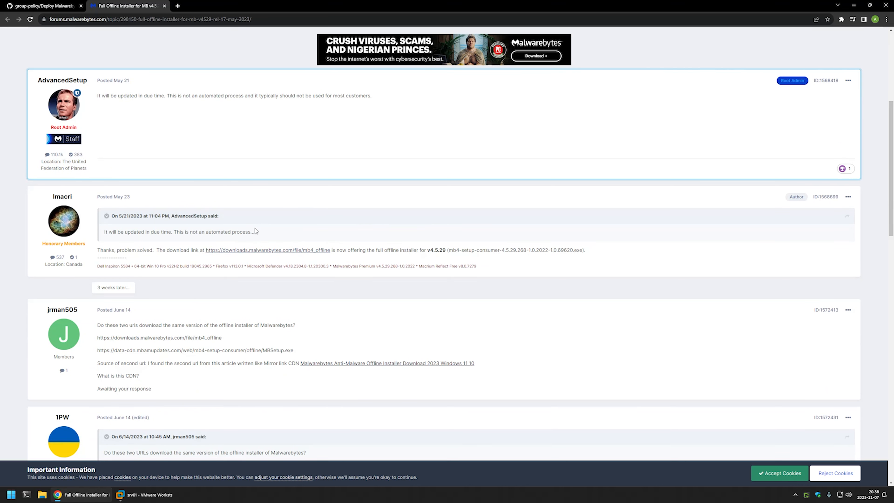
left_click(276, 250)
right_click(41, 494)
left_click(37, 391)
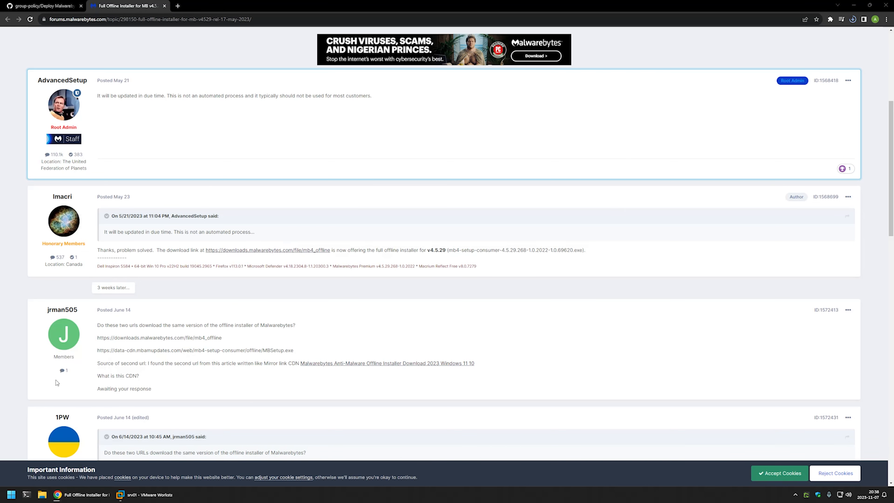
Refresh Downloads until MBSetup.exe (288,077 KB) appears, then return to the GitHub Deploy Malwarebytes page
right_click(267, 211)
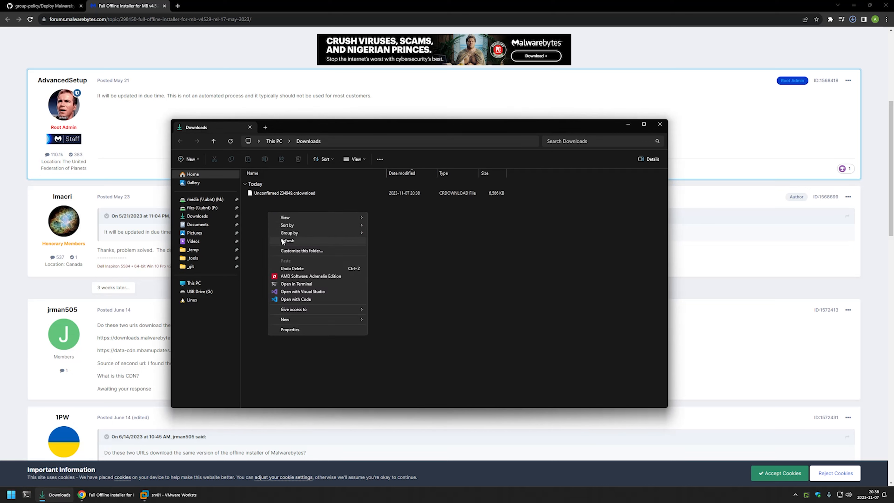
left_click(281, 239)
right_click(264, 204)
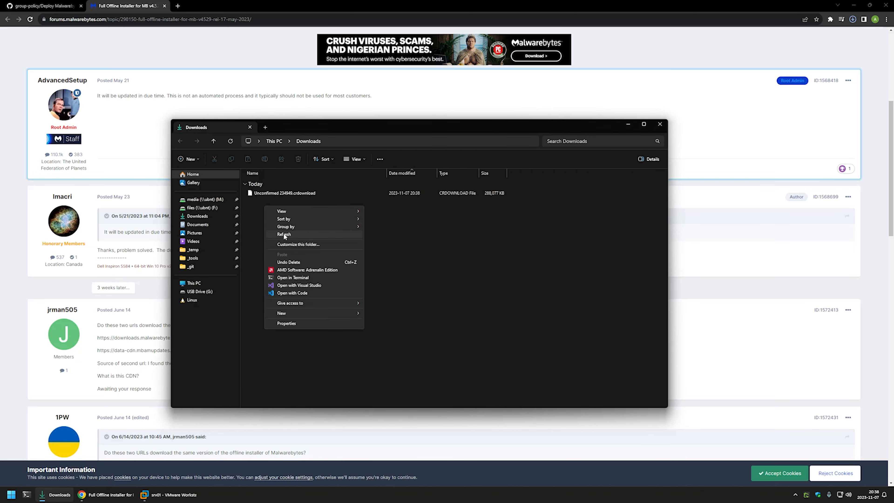
left_click(287, 234)
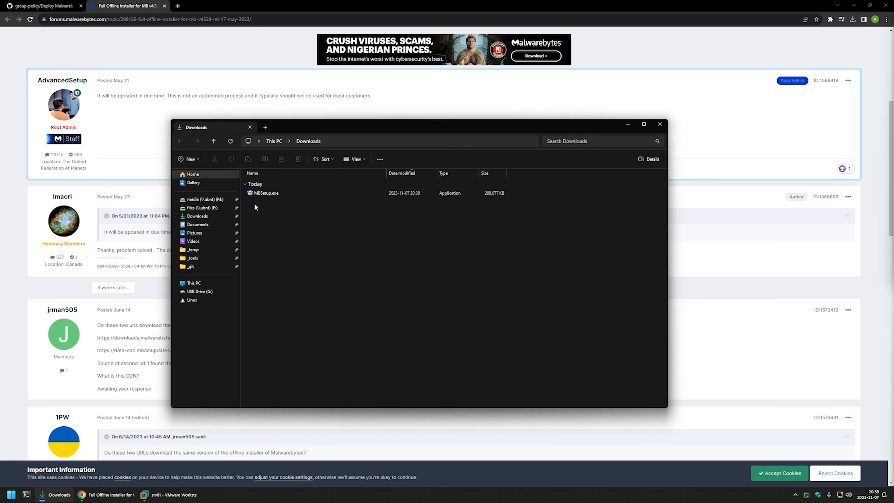
left_click(27, 4)
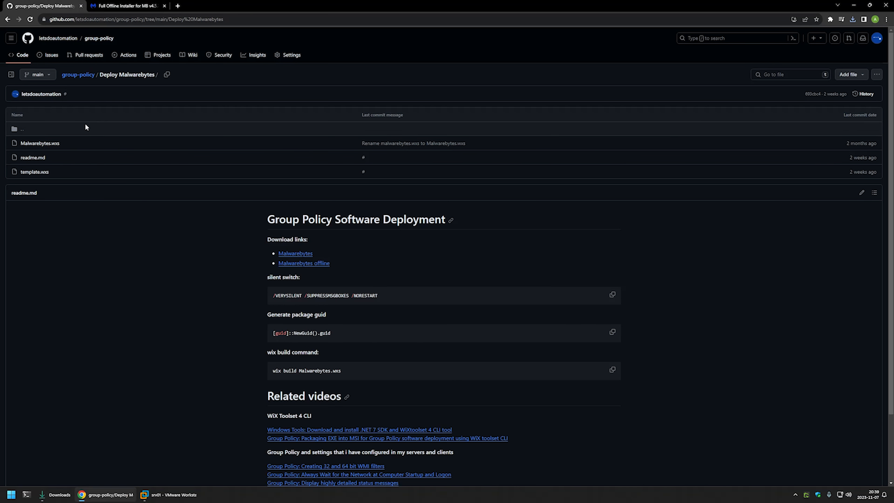
Open template.wxs in the Deploy Malwarebytes folder and download its raw file
left_click_drag(70, 142, 32, 138)
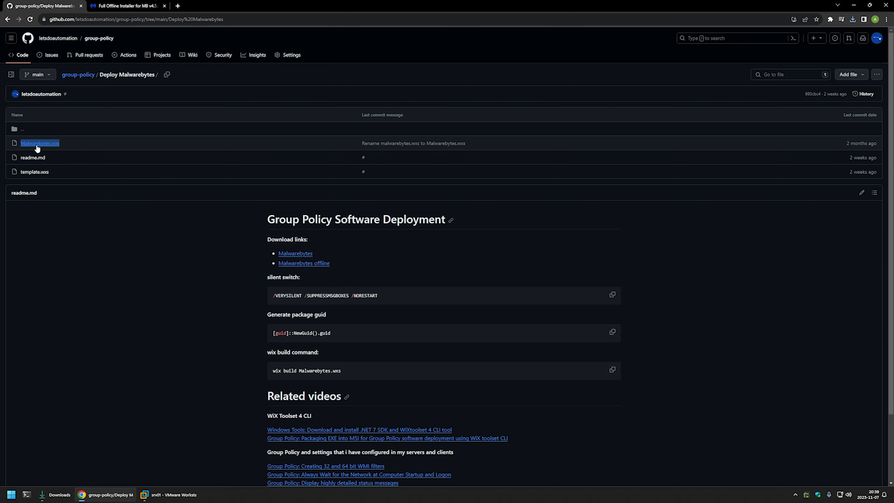
left_click(62, 161)
left_click_drag(58, 171, 16, 169)
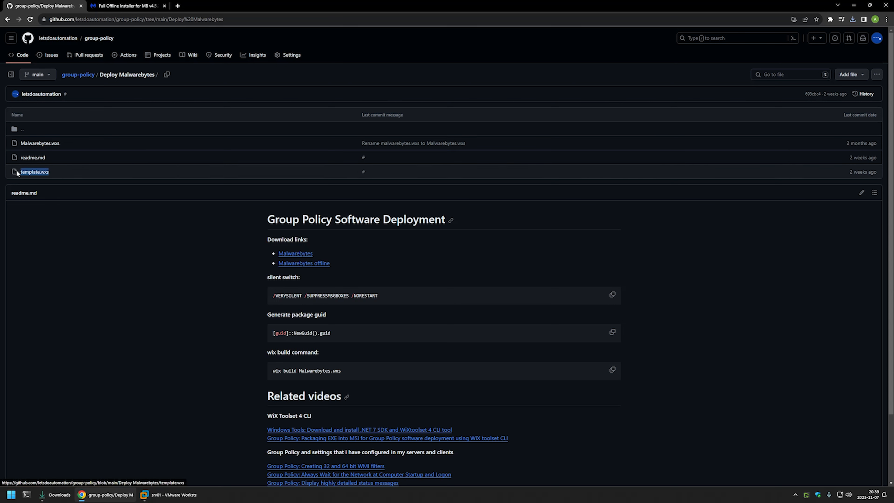
left_click(35, 172)
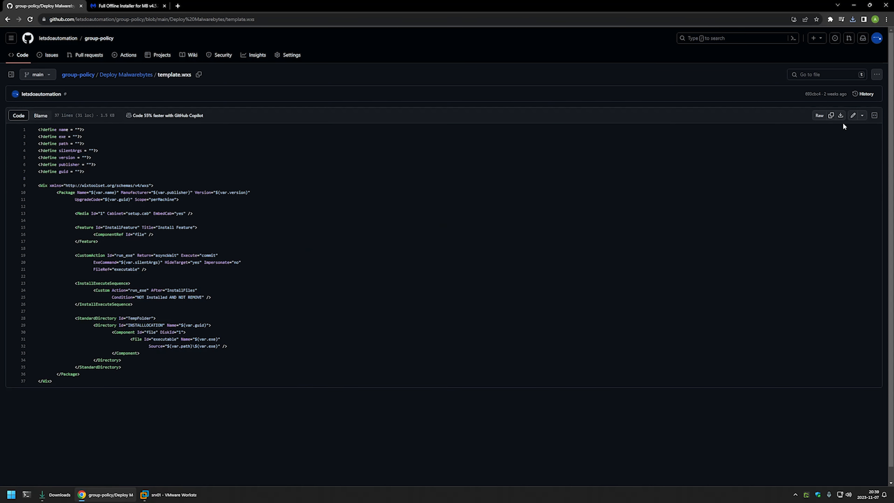
left_click(841, 116)
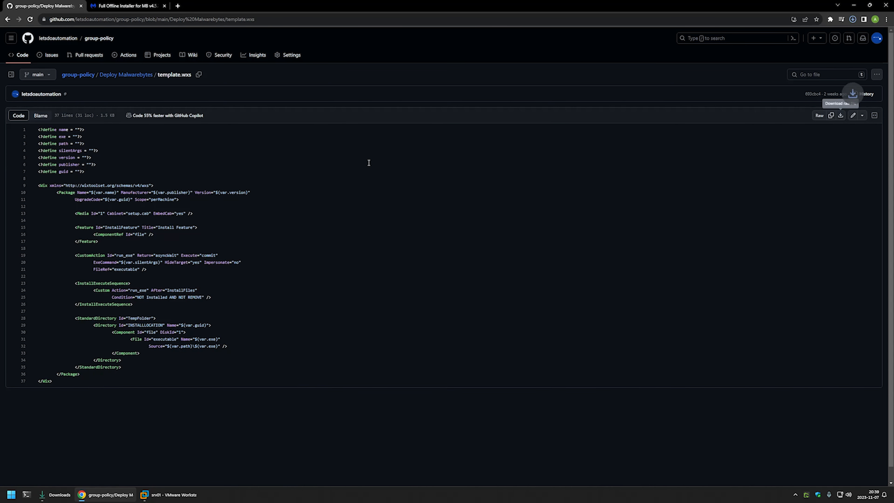
Rename the downloaded template.wxs to malwarebytes.wxs and open it with Visual Studio Code
left_click(54, 493)
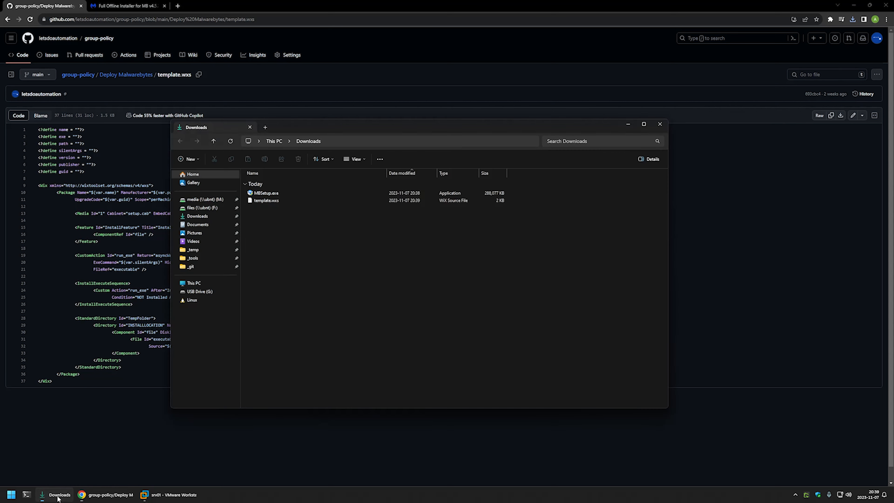
right_click(265, 200)
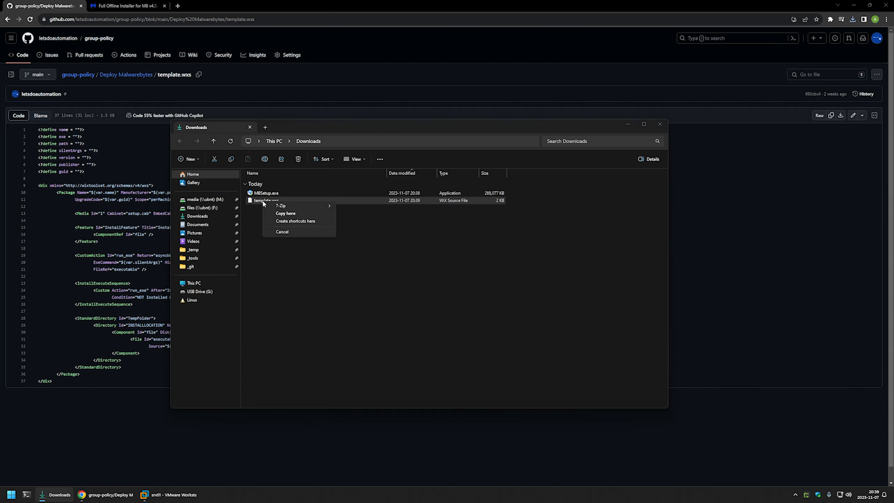
right_click(254, 199)
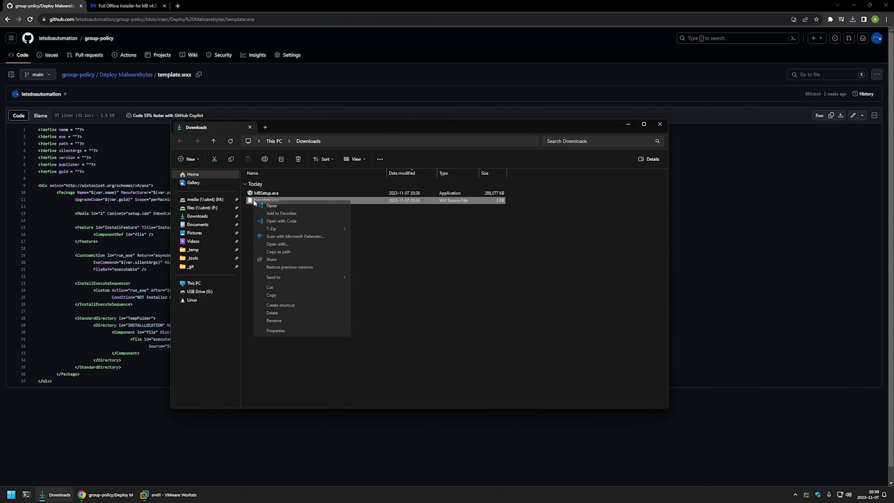
left_click(281, 321)
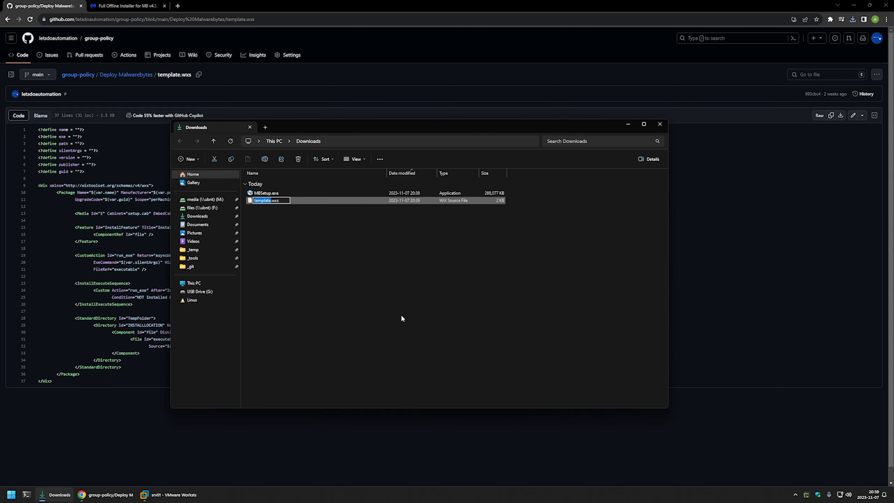
type("malwarebytes")
key("Return")
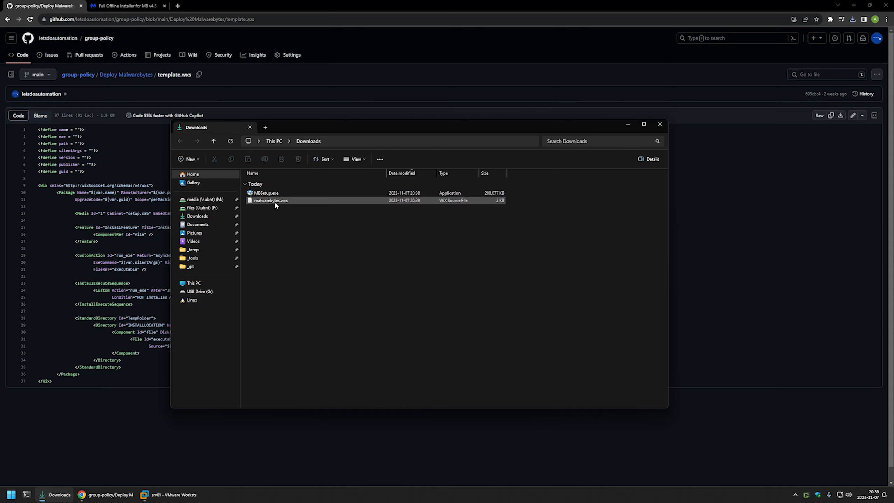
right_click(275, 203)
left_click(303, 223)
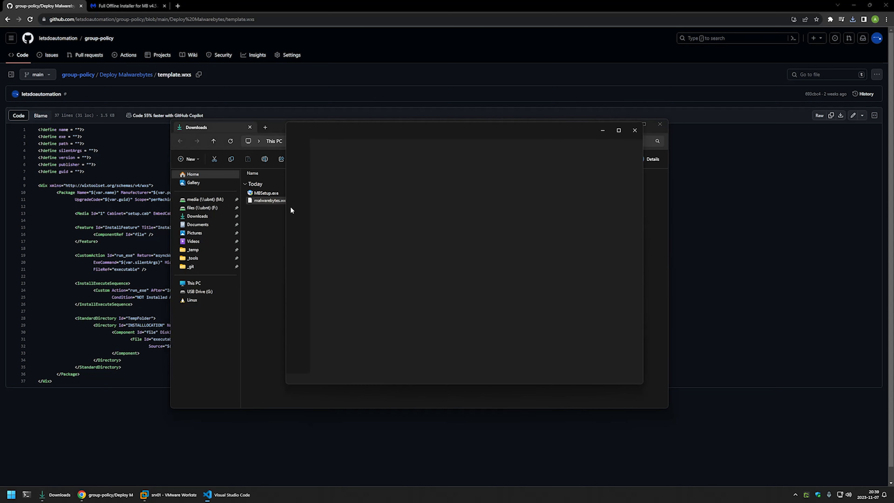
Set the line 1 name define to 'MalwareBytes Installer' and save malwarebytes.wxs
left_click(427, 229)
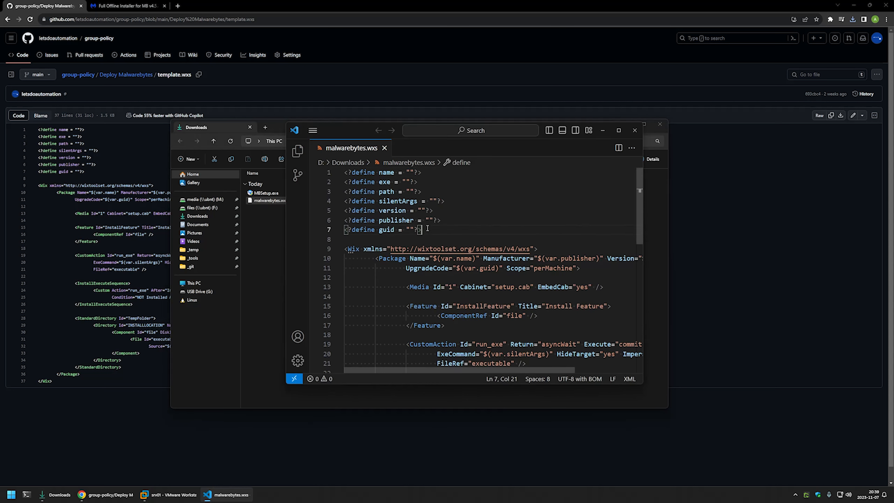
scroll(427, 229, "down", 8)
scroll(418, 233, "up", 5)
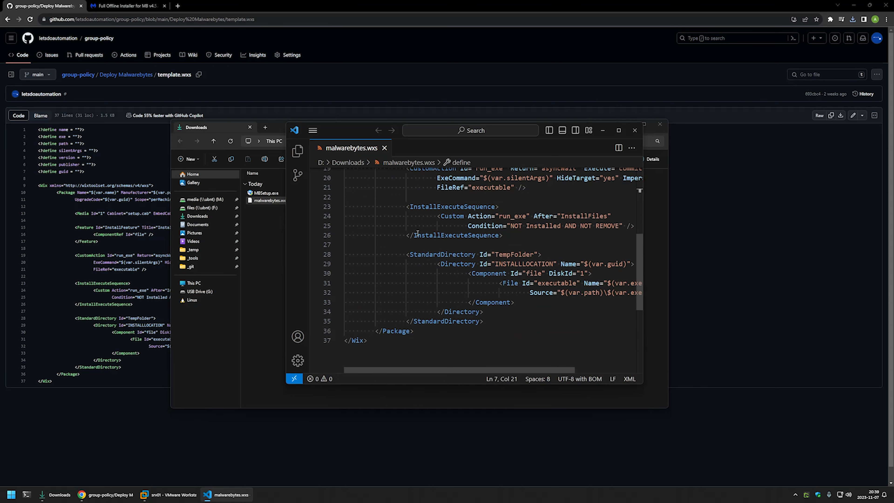
scroll(418, 233, "up", 4)
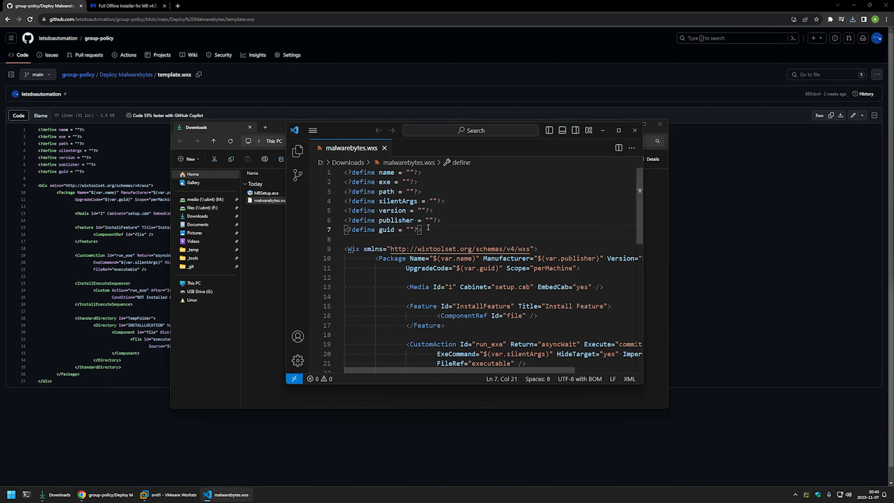
left_click_drag(428, 228, 343, 172)
left_click(425, 229)
left_click(409, 172)
type("MalwareB")
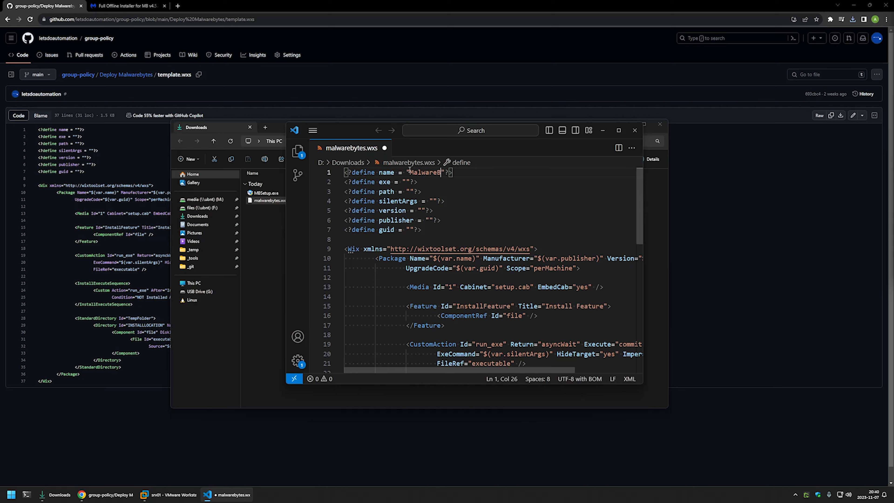
type("ytes Installer")
key("ctrl+s")
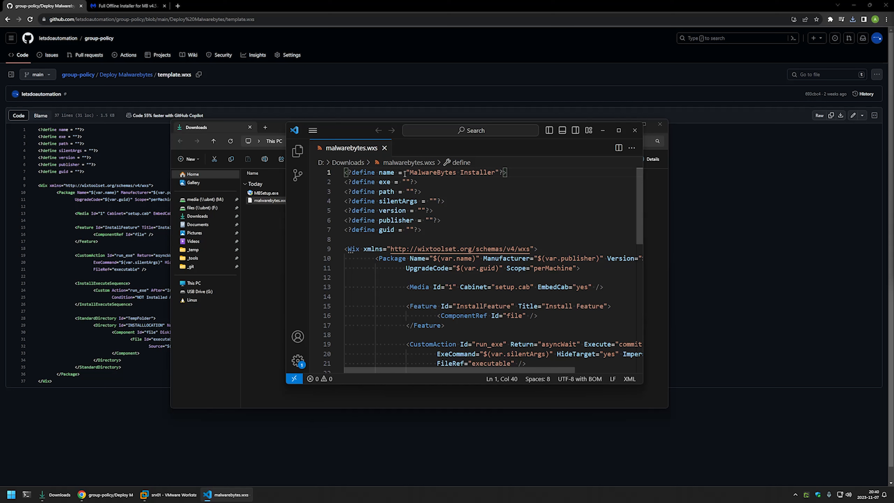
left_click(406, 181)
Copy the installer's full file name, MBSetup.exe, from its rename field in Downloads
left_click(270, 245)
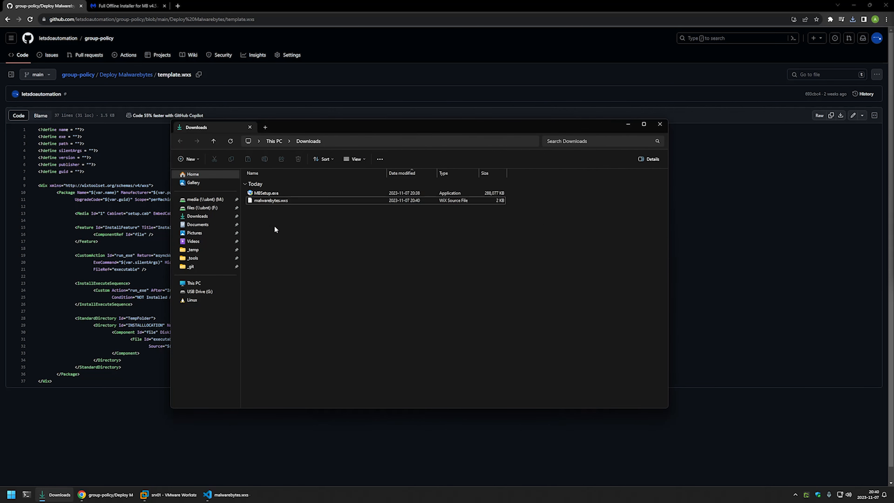
left_click(271, 192)
right_click(270, 193)
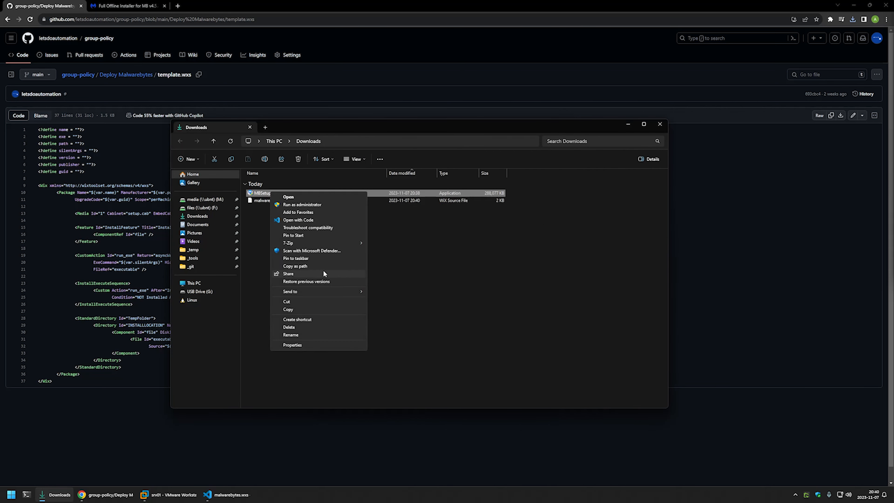
left_click(305, 332)
double_click(273, 192)
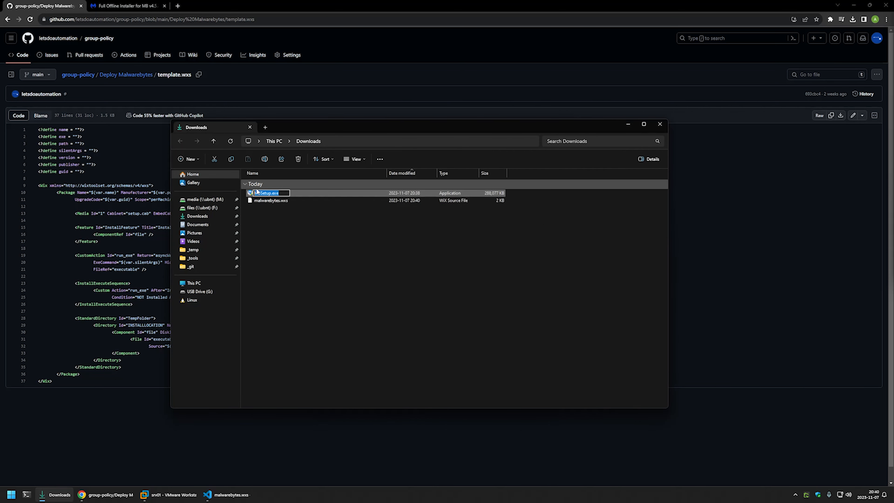
right_click(271, 193)
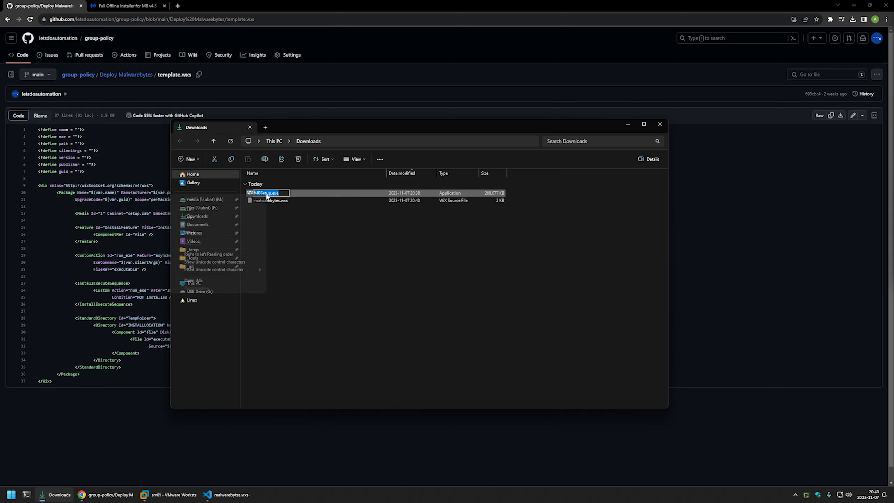
left_click(234, 217)
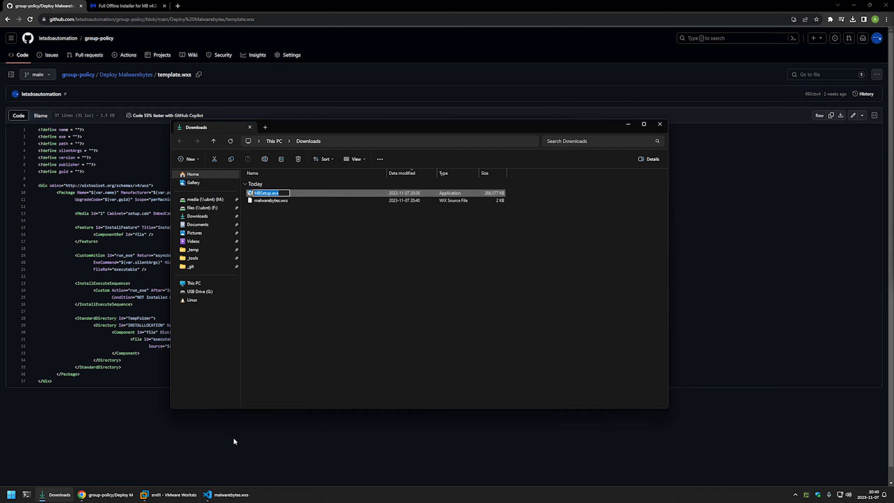
left_click(227, 494)
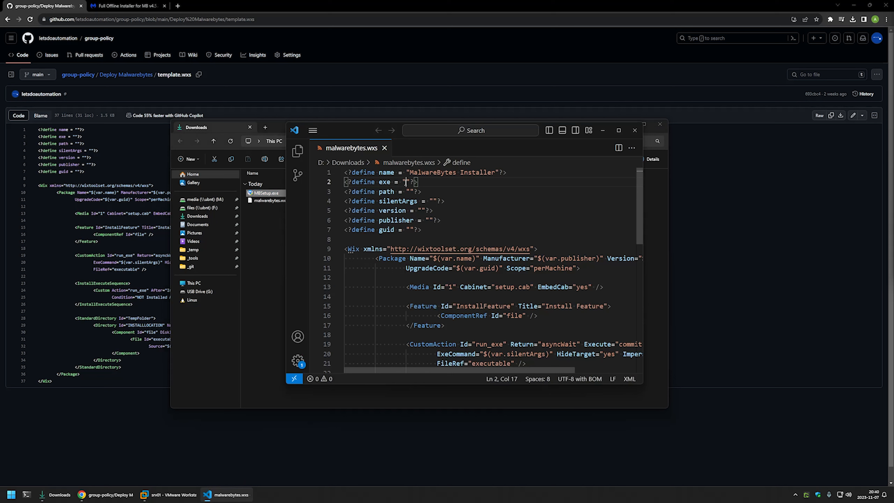
Fill the exe define with MBSetup.exe and the path define with D:\Downloads, then save
key("ctrl+v")
left_click(412, 192)
left_click_drag(449, 182, 404, 181)
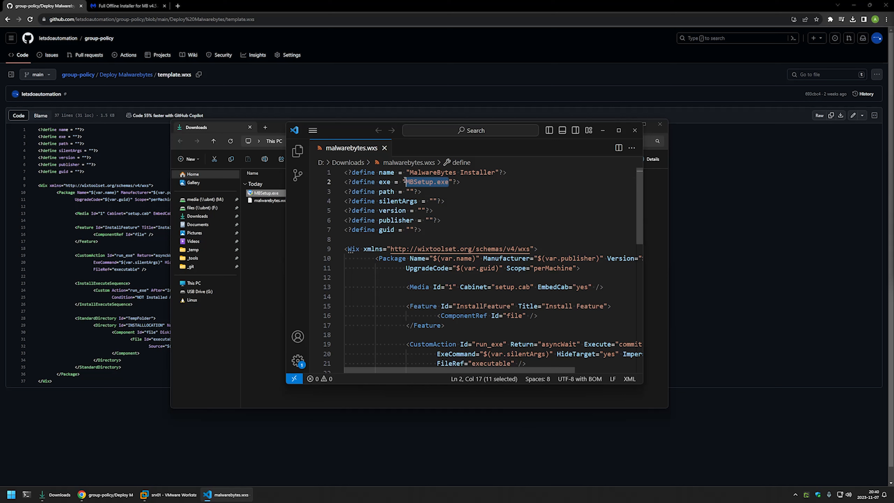
left_click(410, 192)
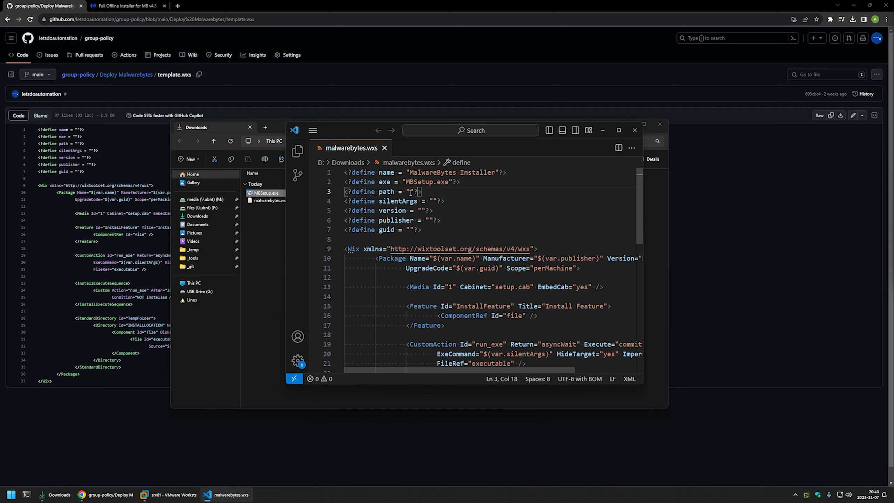
type("D:\\Downloads")
key("ctrl+s")
left_click(399, 201)
left_click(437, 200)
key("Left")
Copy the silent switches /VERYSILENT /SUPPRESSMSGBOXES /NORESTART from the Deploy Malwarebytes readme
left_click(113, 75)
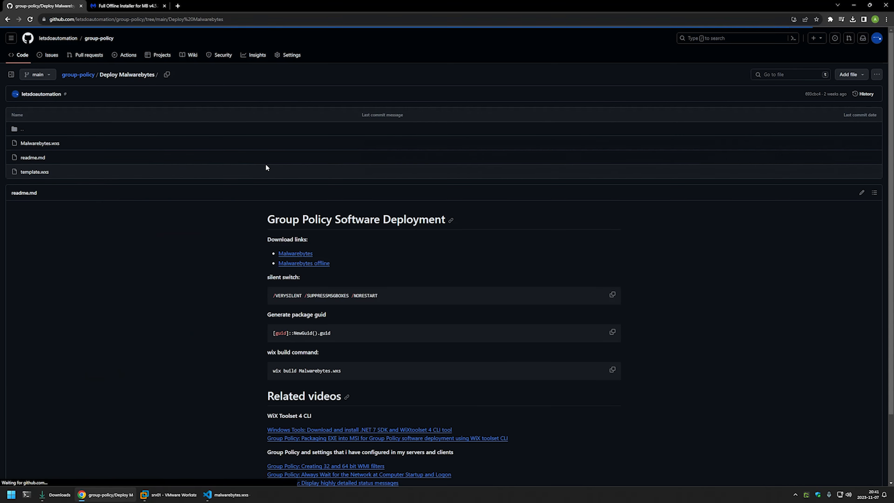
left_click_drag(384, 293, 267, 292)
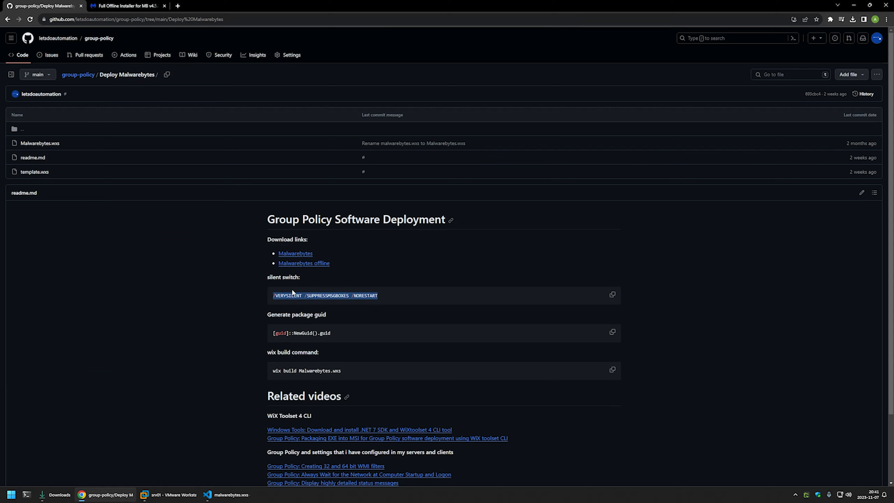
right_click(313, 296)
left_click(321, 301)
left_click(218, 495)
Paste the silent switches into silentArgs, set version to 1.0.0, and save
key("ctrl+v")
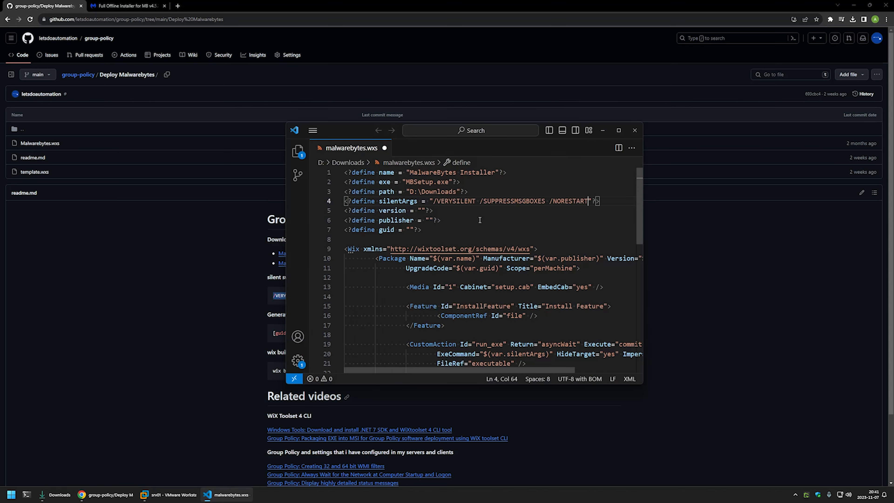
key("Down")
key("Left")
key("Left")
key("Left")
key("Left")
key("Right")
type("1.0.0")
key("ctrl+s")
Set the publisher define to the repository owner's name and save the file
left_click(427, 220)
left_click(429, 220)
type("letsdoautoma")
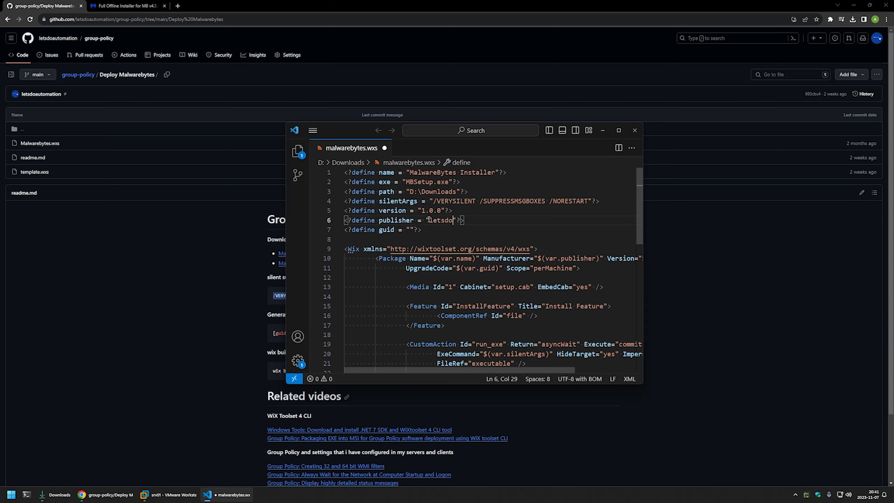
type("tion")
key("ctrl+s")
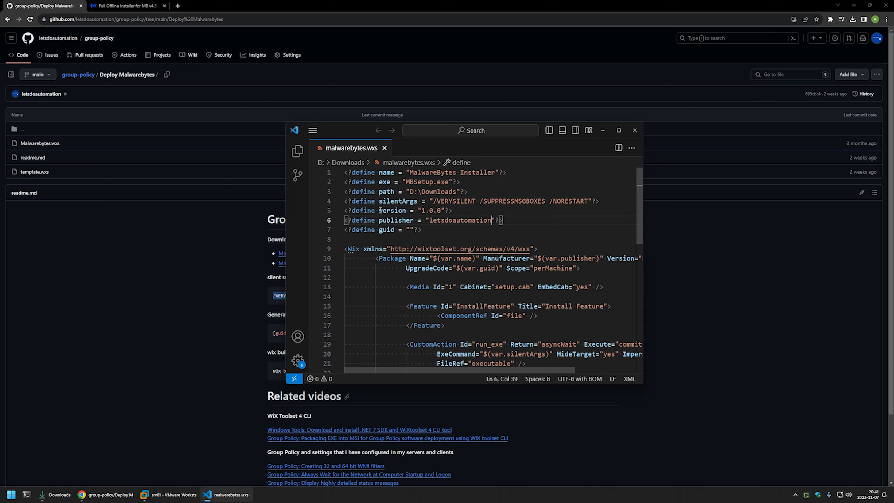
double_click(387, 230)
left_click(410, 230)
left_click(191, 264)
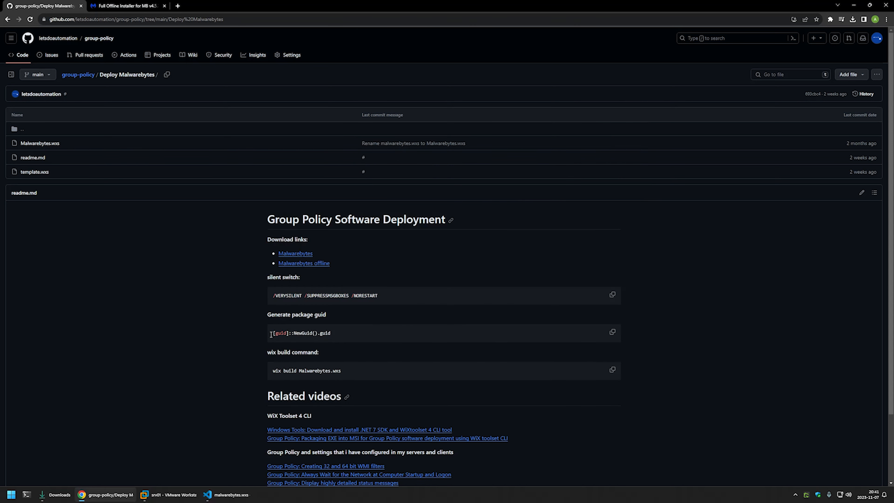
Copy the [guid]::NewGuid().guid command from the GitHub readme
left_click_drag(339, 332, 266, 332)
right_click(297, 333)
left_click(300, 337)
left_click(253, 334)
Run the NewGuid command several times in PowerShell and copy the second generated GUID
left_click(28, 495)
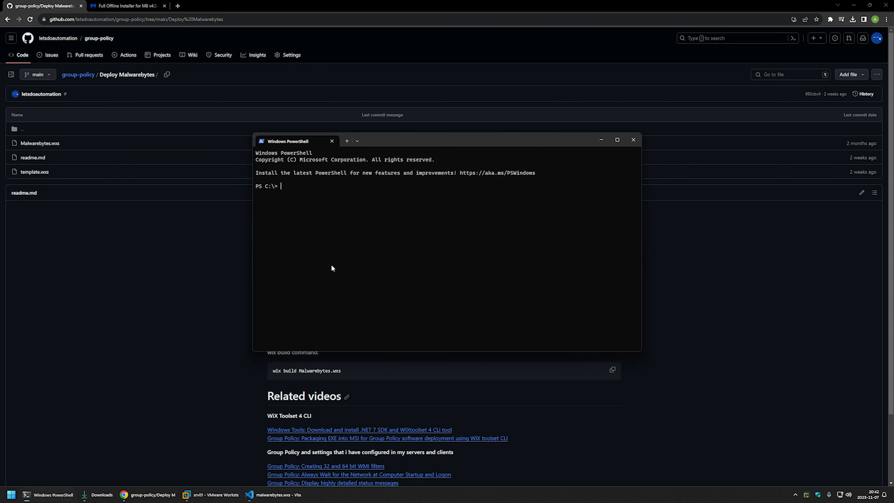
key("ctrl+v")
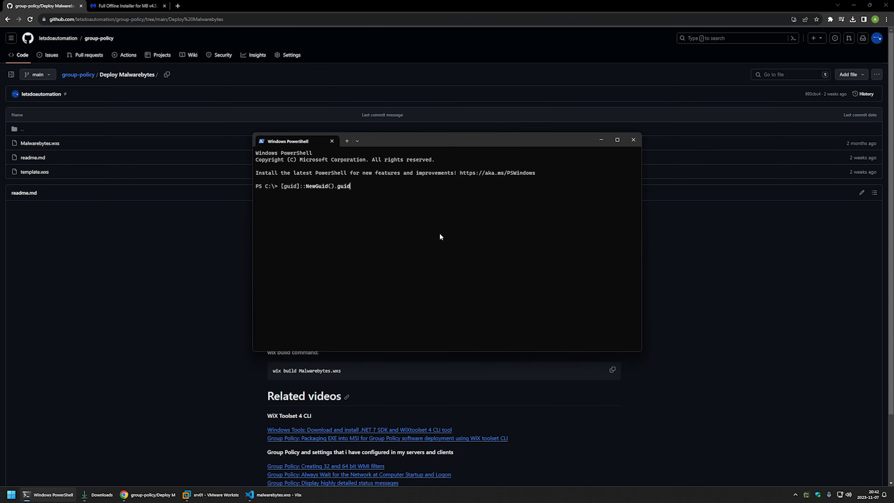
key("Return")
key("Up")
key("Return")
key("Up")
key("Return")
key("Up")
key("Return")
key("Up")
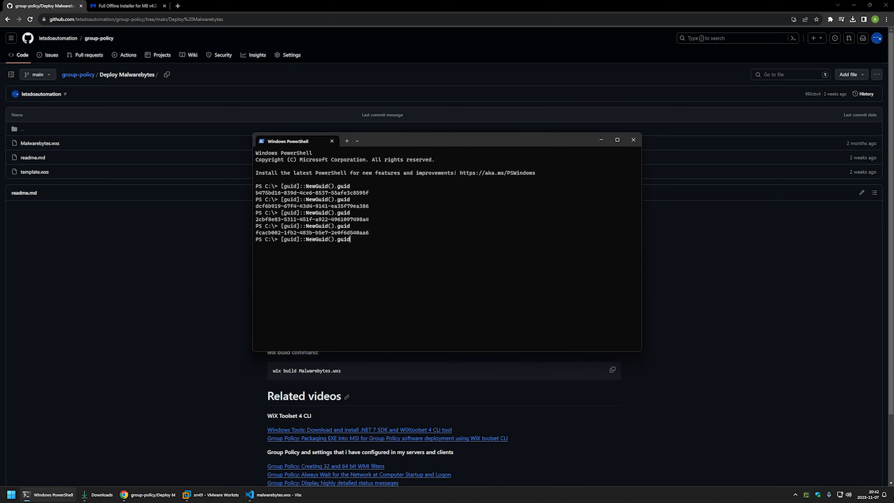
key("Return")
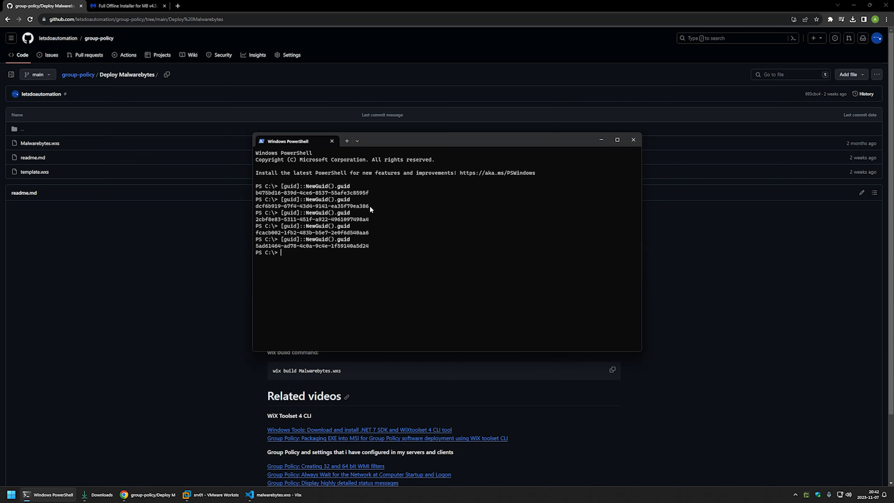
left_click_drag(367, 206, 256, 208)
right_click(257, 208)
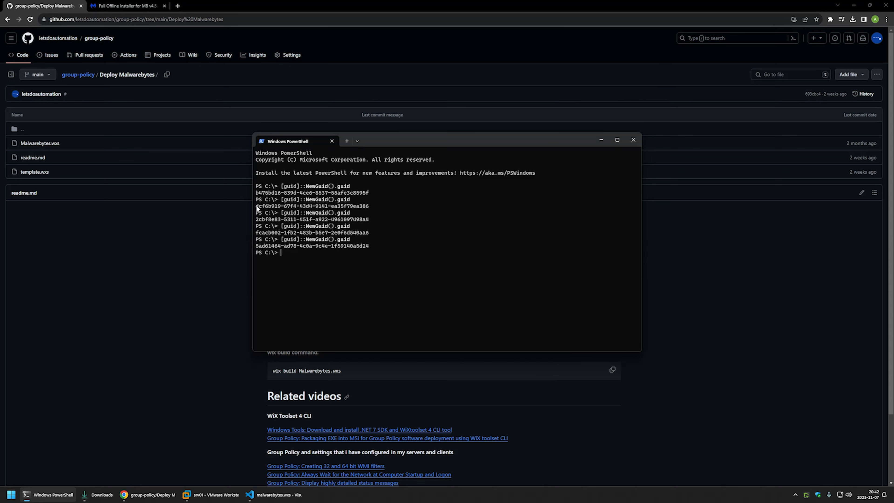
left_click(268, 493)
Paste GUID dcf6b919-67f4-43d4-9141-ea35f79ea386 into the guid define, then return to PowerShell
key("ctrl+v")
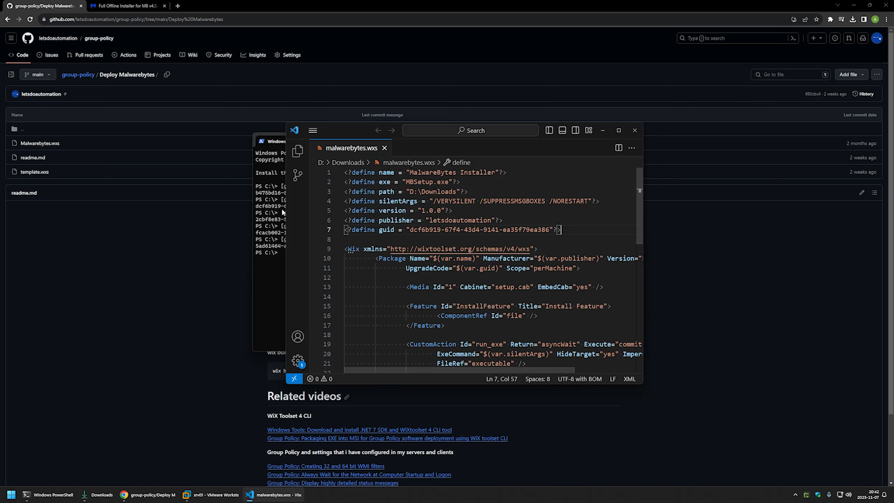
left_click(275, 200)
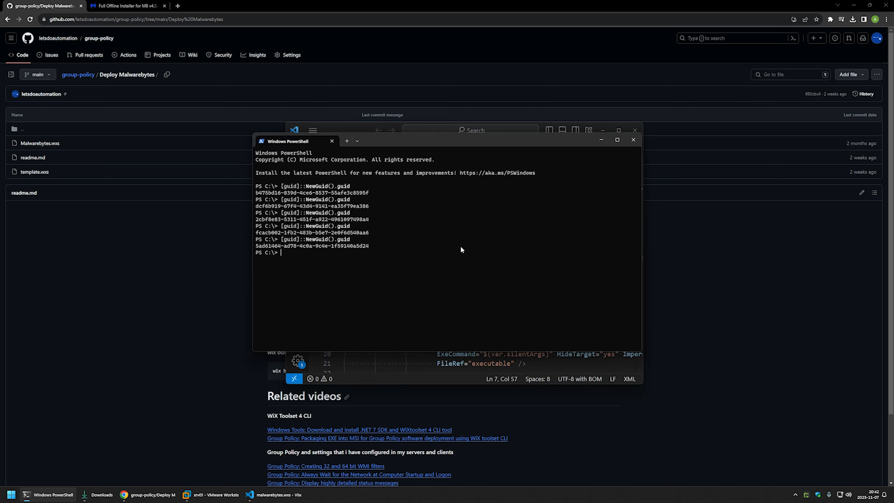
Change the PowerShell working directory to D:\Downloads
type("cd D")
type("\":")
key("BackSpace")
key("BackSpace")
type(":\\down")
key("Tab")
key("Return")
List the Downloads files and build malwarebytes.wxs with wix build
type("dir")
key("Return")
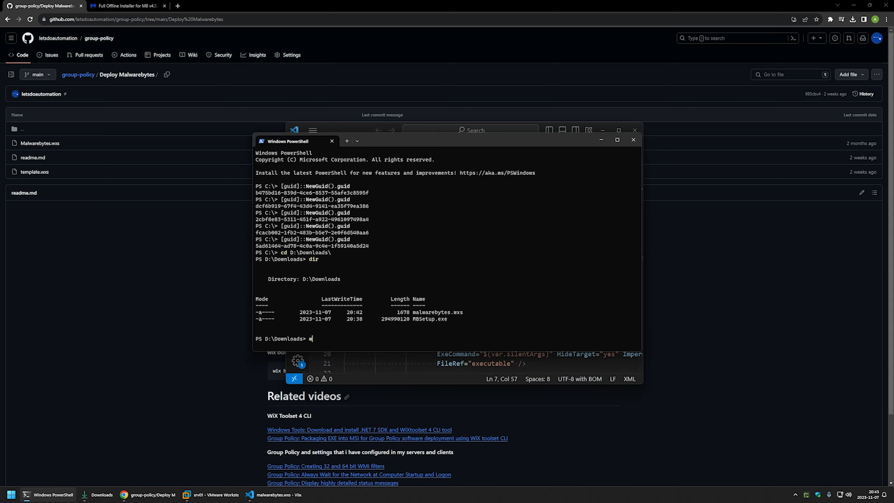
type("wix build .\\malwarebytes.wxs")
left_click(92, 494)
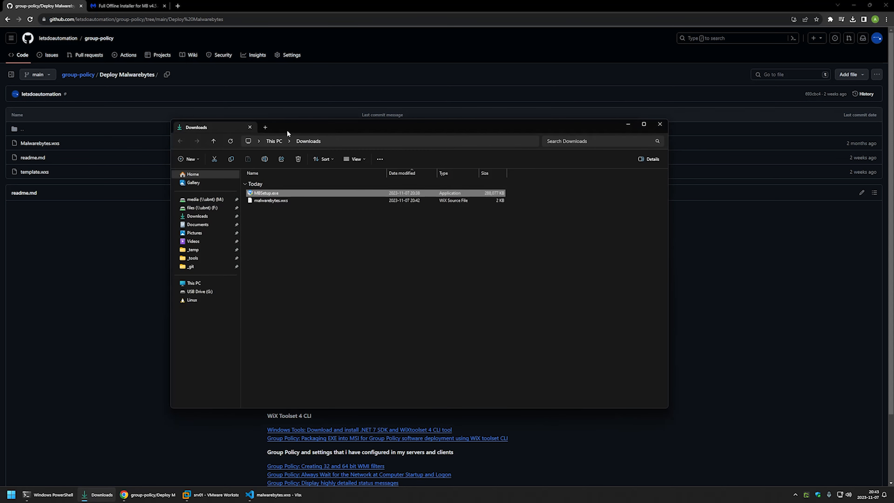
Copy the built malwarebytes.msi from Downloads and switch to the srv01 VM
left_click_drag(287, 130, 623, 156)
left_click(651, 250)
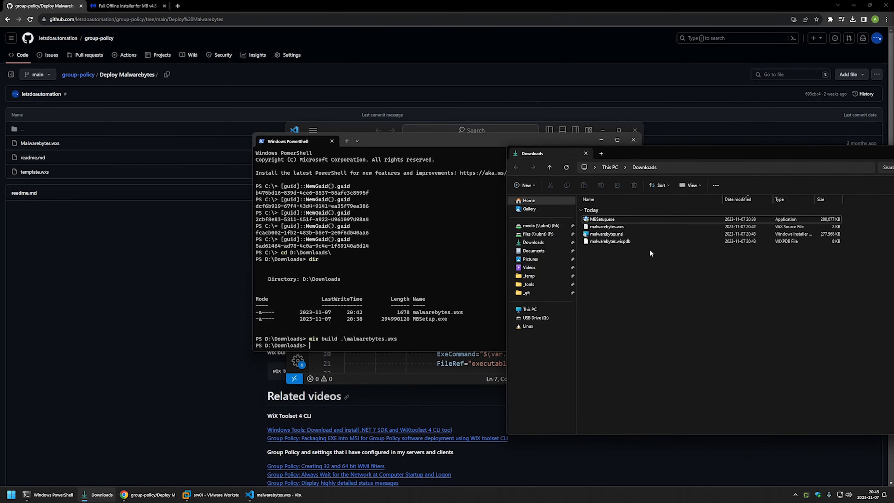
right_click(614, 233)
left_click(633, 357)
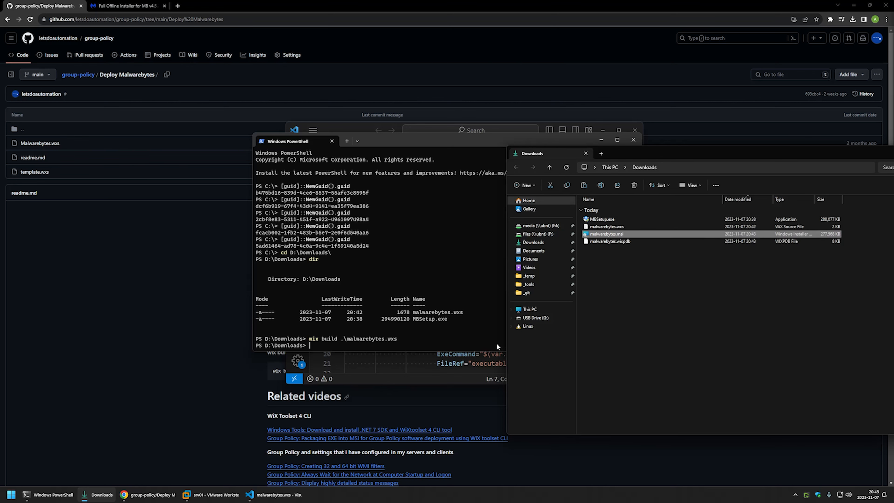
left_click(186, 494)
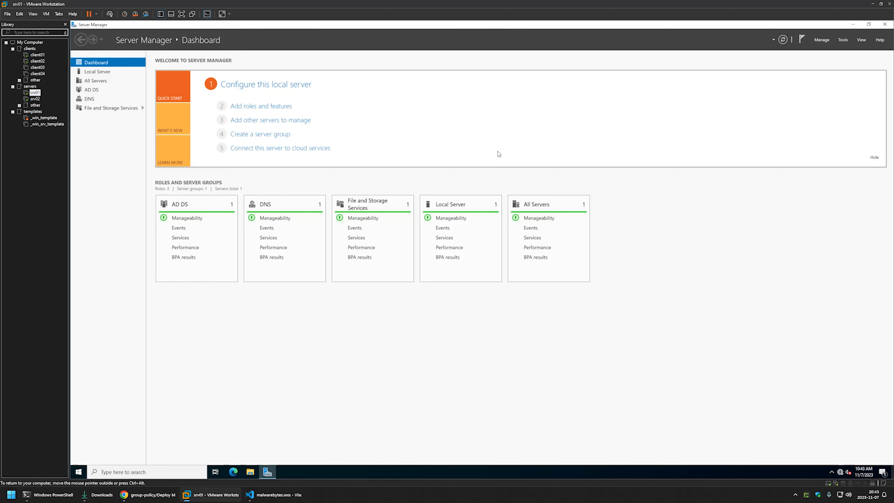
Paste malwarebytes.msi onto the srv01 desktop
left_click(852, 24)
right_click(244, 132)
left_click(272, 165)
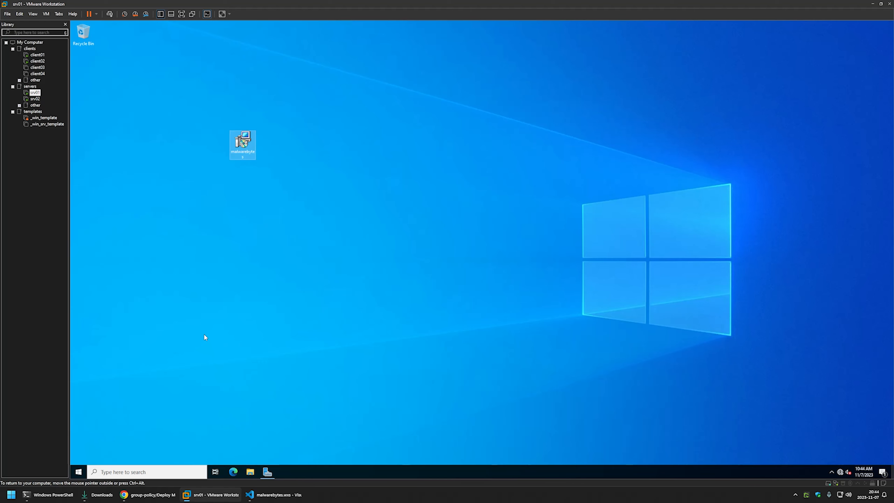
Browse File Explorer to the \\srv02\software share
left_click(250, 472)
left_click(380, 162)
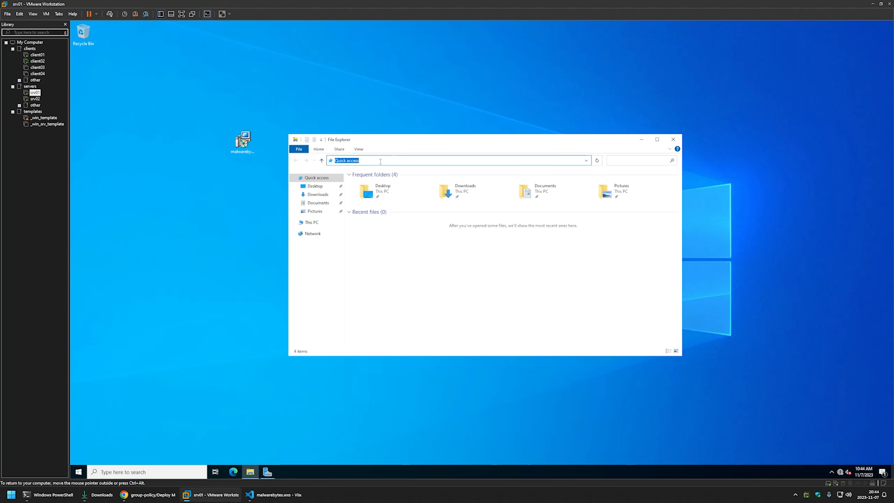
type("\\\\sr")
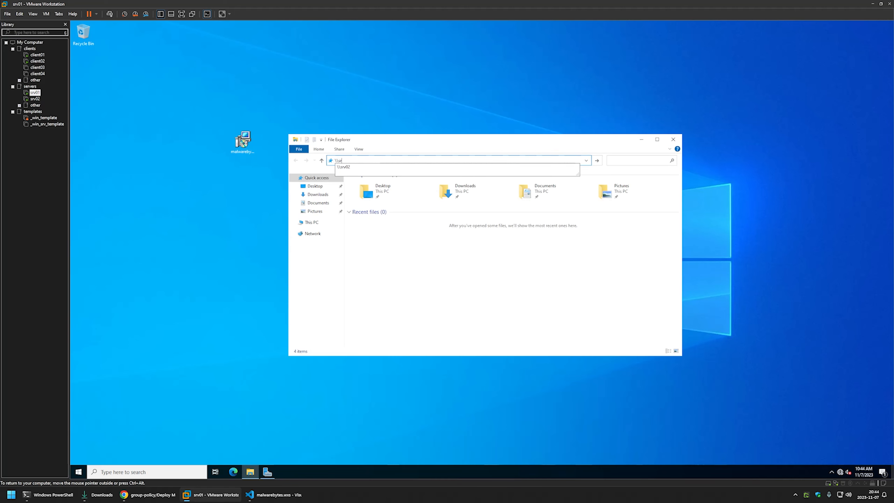
type("v02")
key("Return")
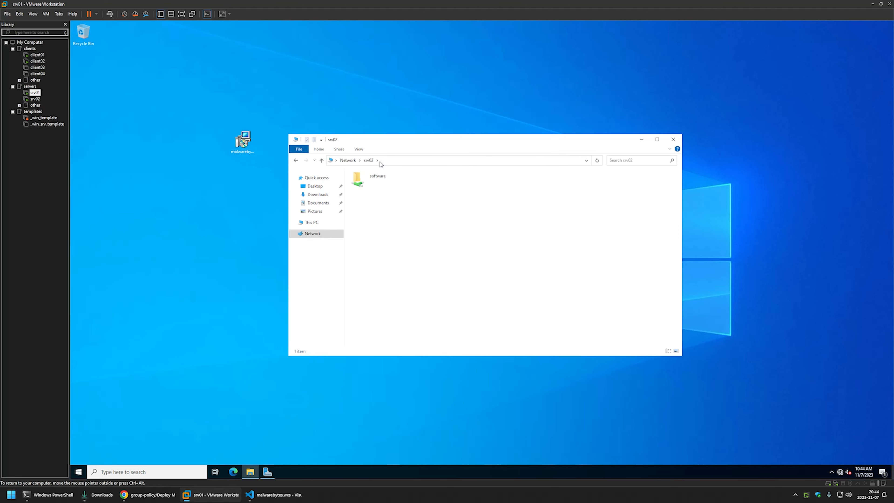
double_click(369, 180)
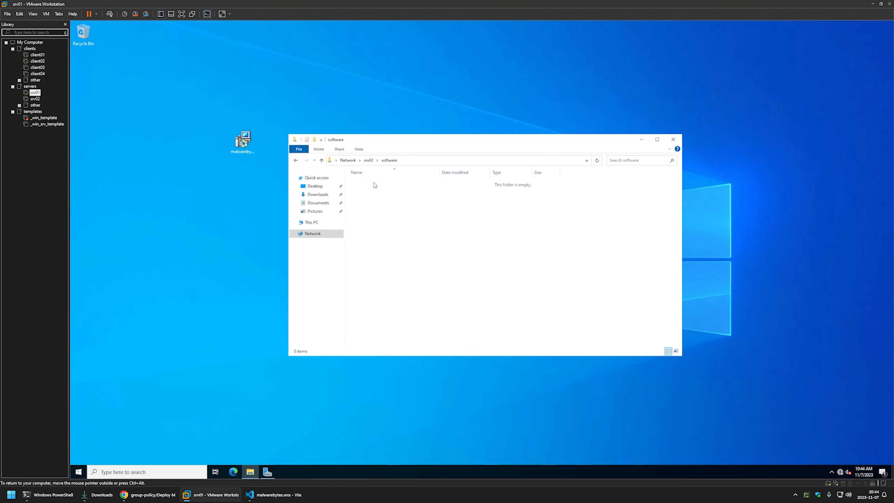
Create a malwarebytes folder in the software share and copy the installer into it
right_click(386, 203)
mouse_move(423, 275)
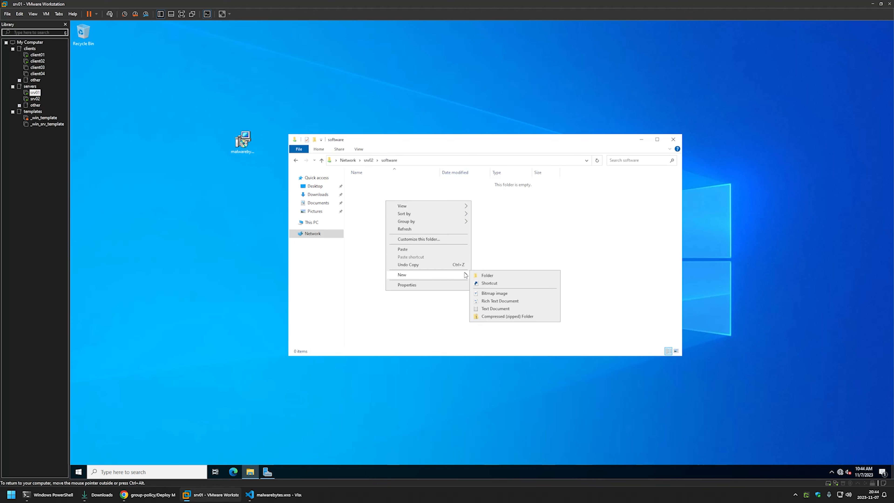
left_click(483, 275)
type("malwarebytes")
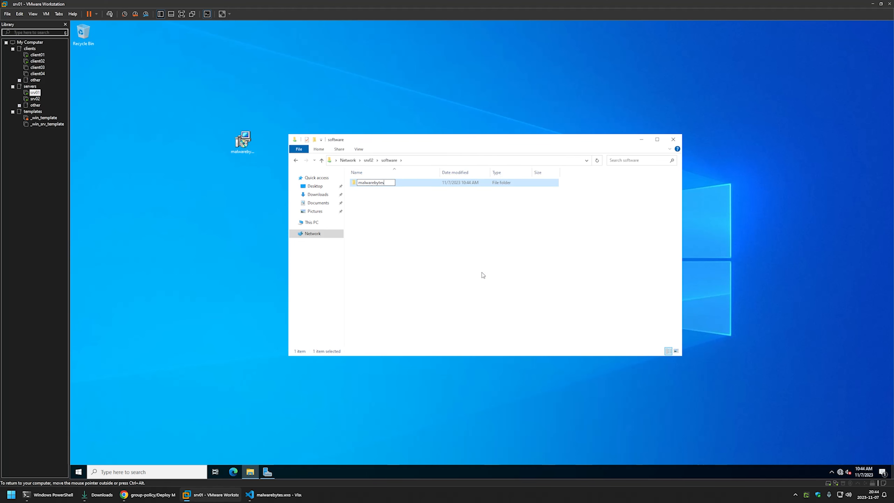
key("Return")
double_click(366, 183)
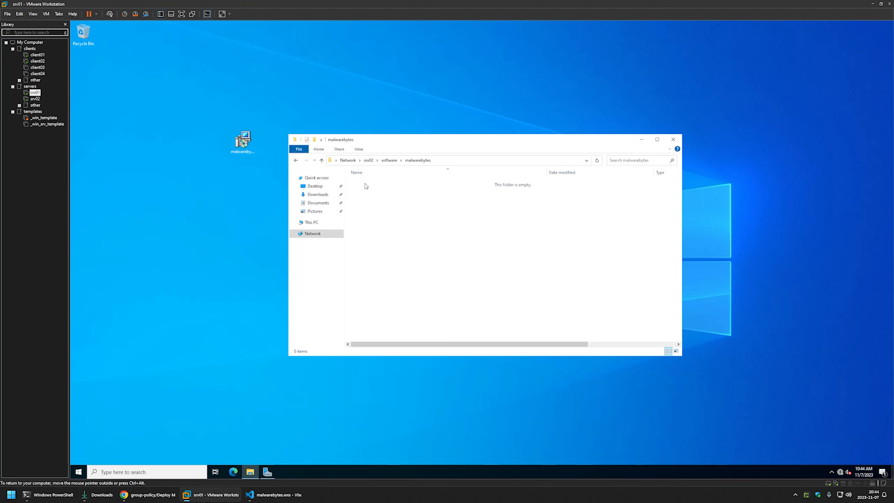
left_click_drag(252, 146, 363, 182)
Open the malwarebytes folder's Properties dialog
right_click(367, 199)
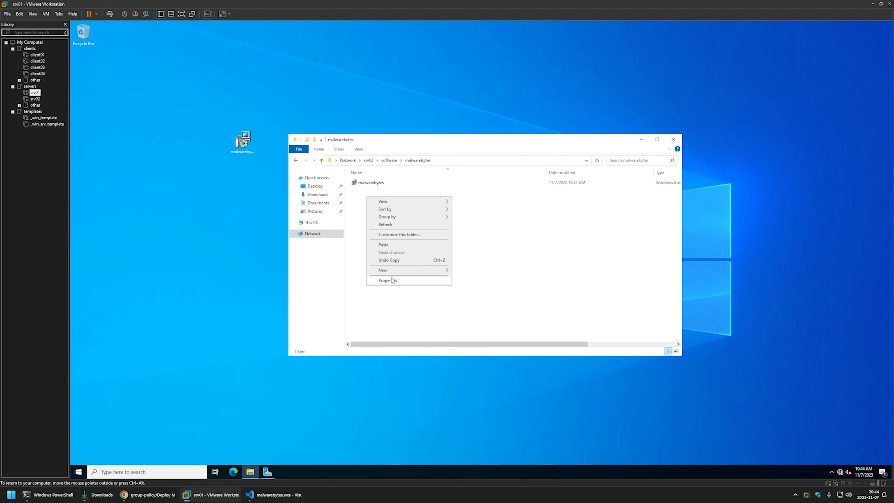
left_click(405, 281)
left_click_drag(222, 99, 461, 171)
Check Authenticated Users permissions on the malwarebytes folder, then close the permission dialogs
left_click(446, 183)
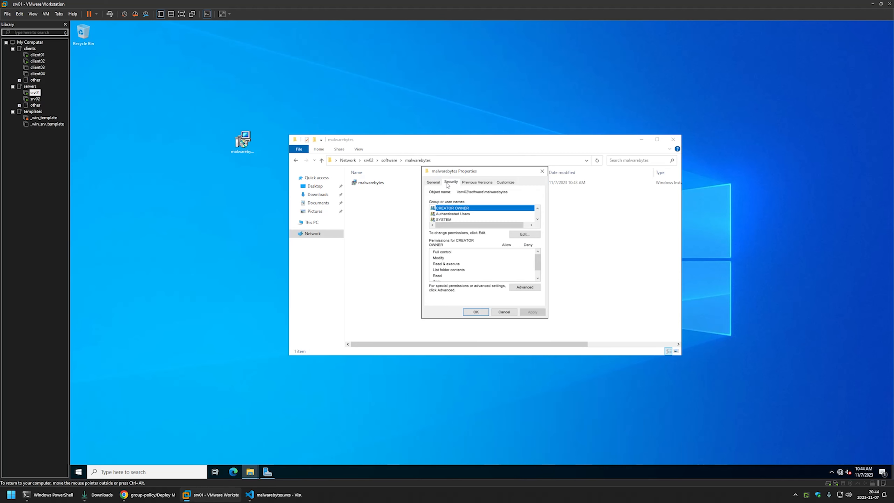
left_click(525, 235)
left_click(465, 240)
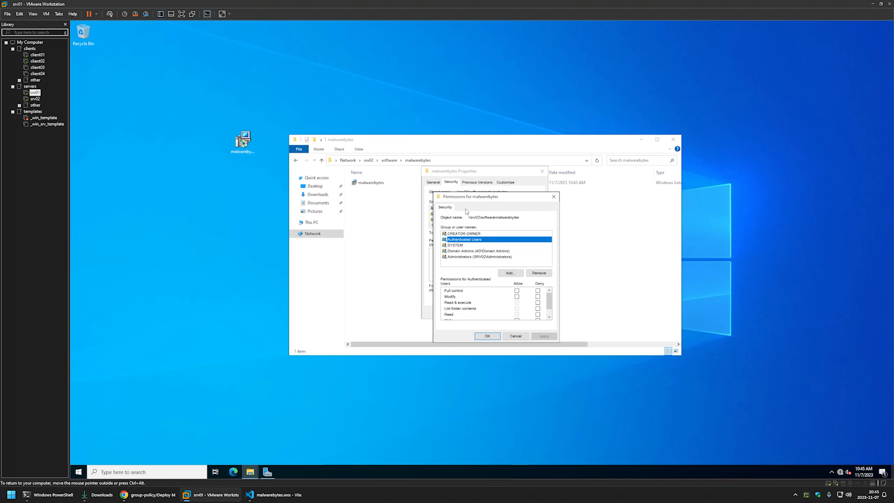
left_click(553, 196)
left_click(541, 171)
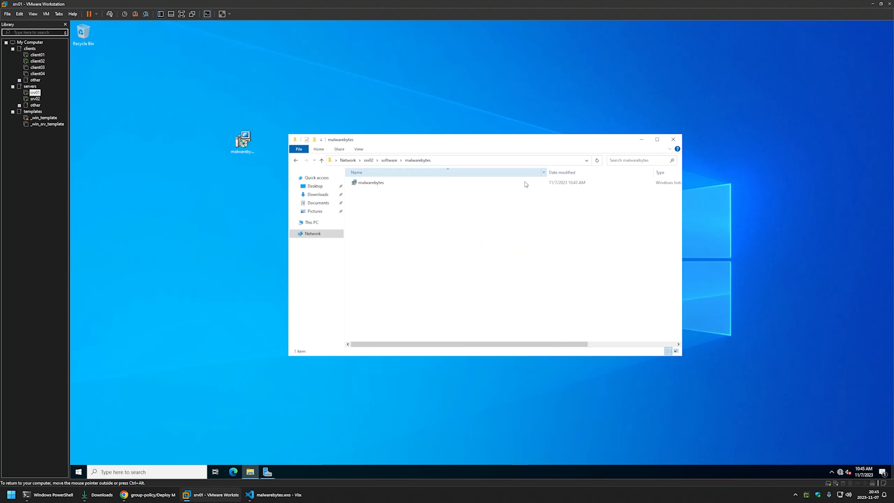
Launch Group Policy Management from Server Manager's Tools menu
left_click(267, 472)
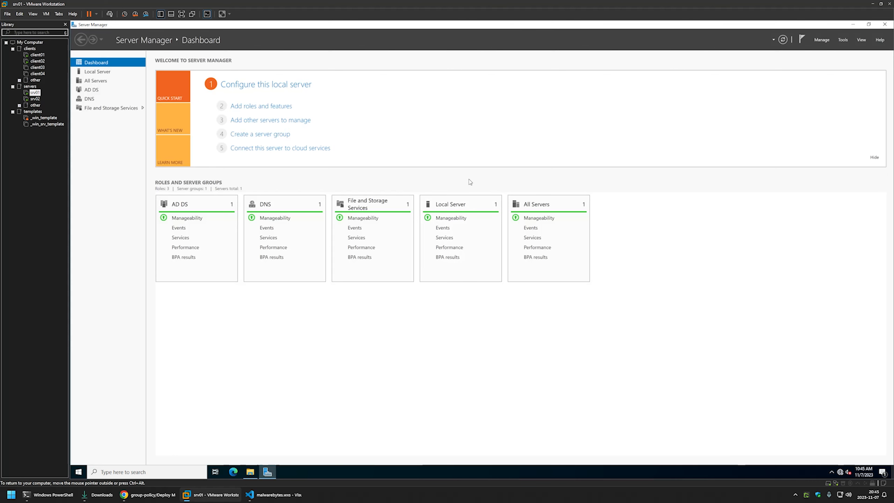
left_click(843, 40)
left_click(800, 141)
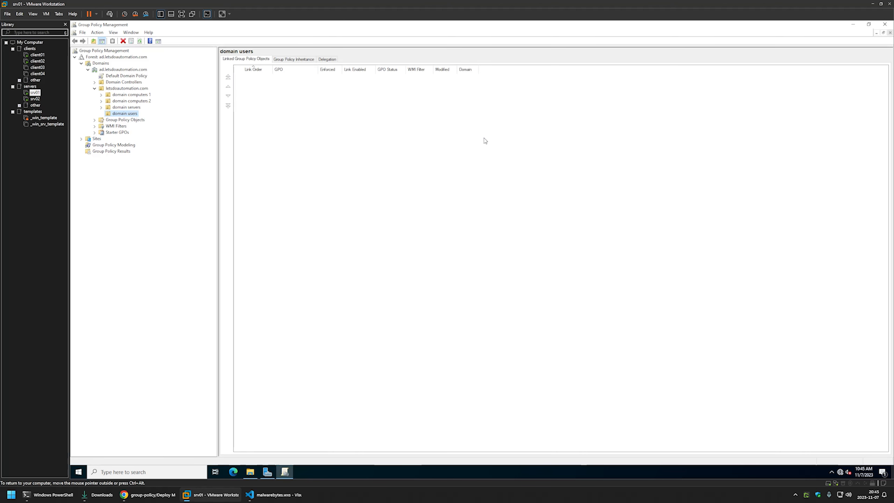
Create a GPO named Assign Malwarebytes under Group Policy Objects and select it
right_click(117, 121)
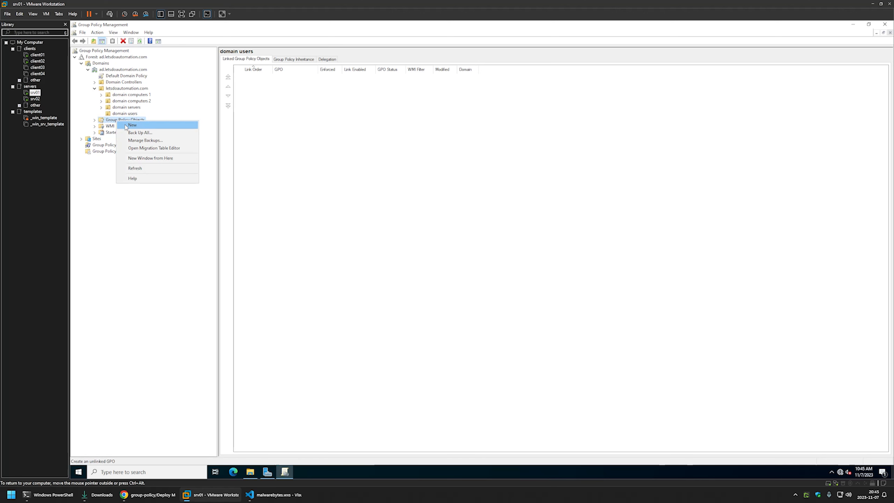
left_click(126, 125)
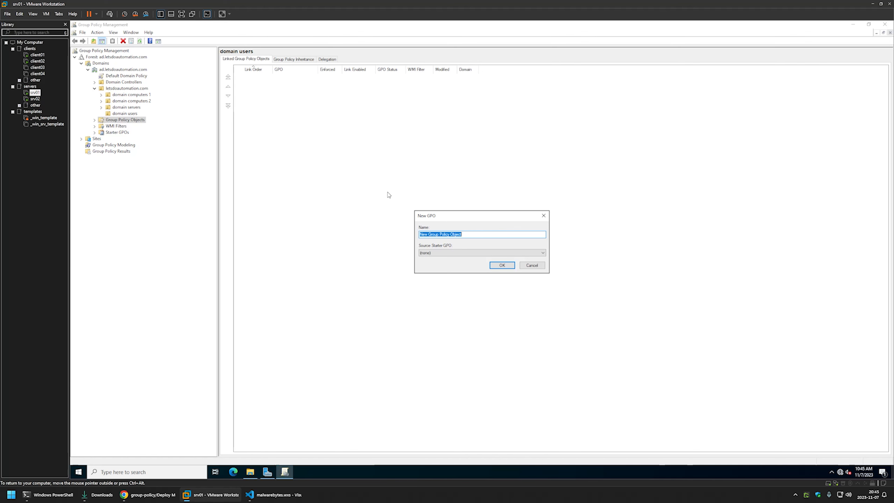
type("Assign Malwarebytes")
left_click(502, 265)
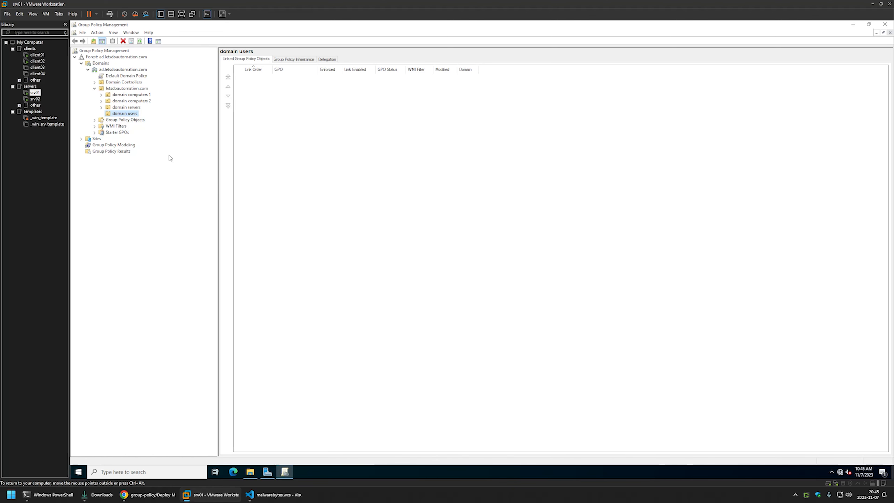
left_click(94, 120)
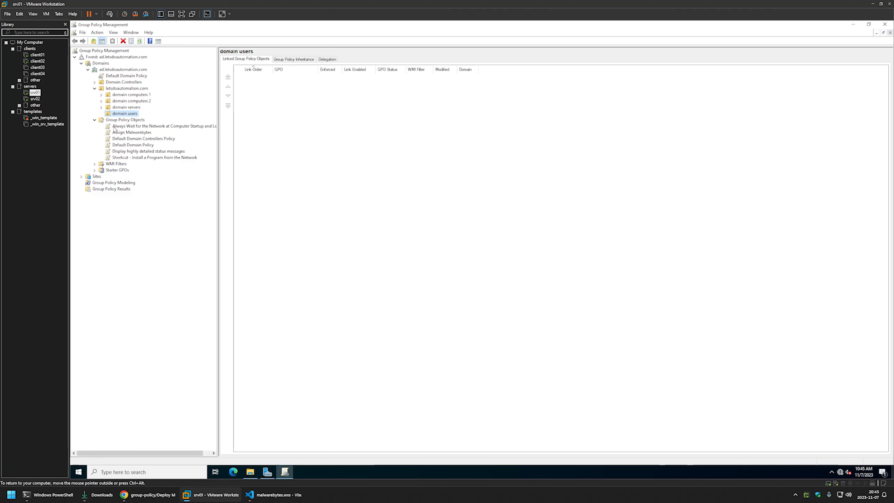
left_click(92, 133)
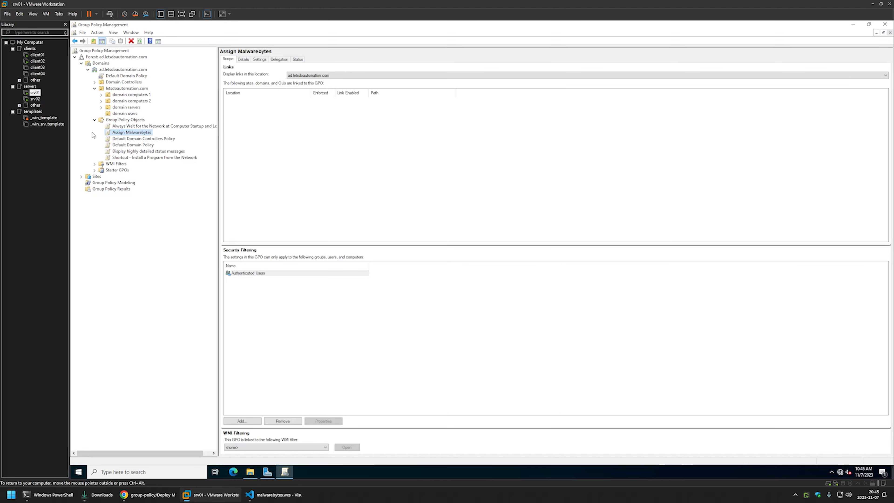
Edit Assign Malwarebytes and expand Computer Configuration > Policies in the editor
right_click(115, 133)
left_click(122, 136)
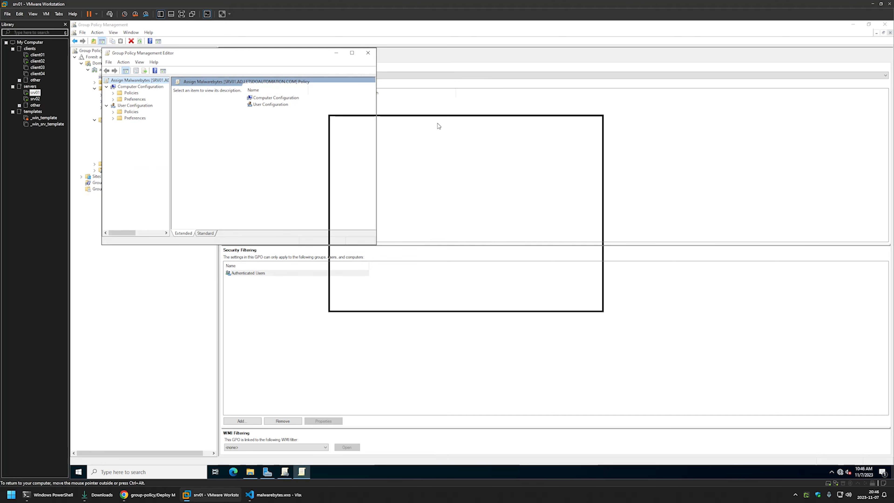
left_click_drag(438, 126, 438, 126)
left_click(387, 153)
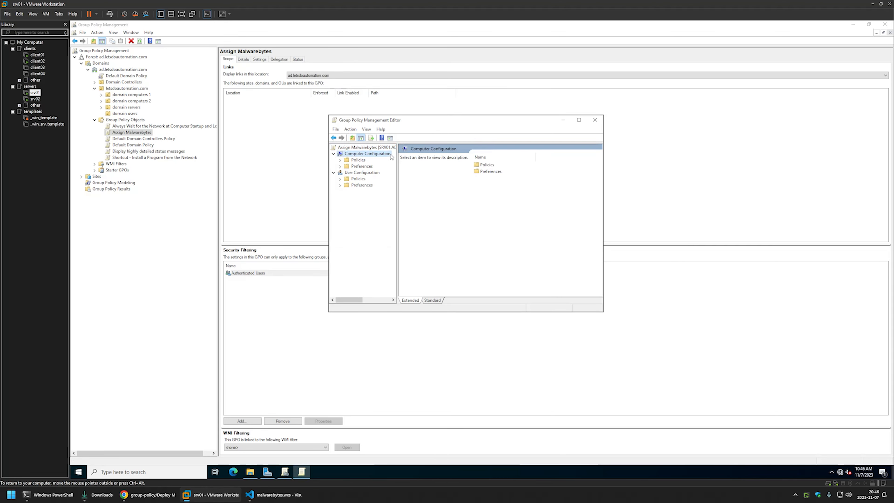
left_click(340, 161)
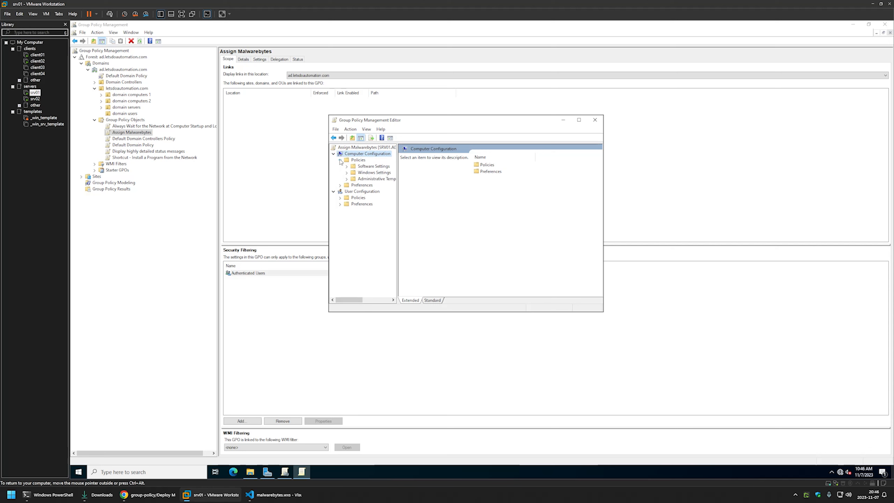
Start a new package under Computer Software Settings > Software installation
left_click(347, 166)
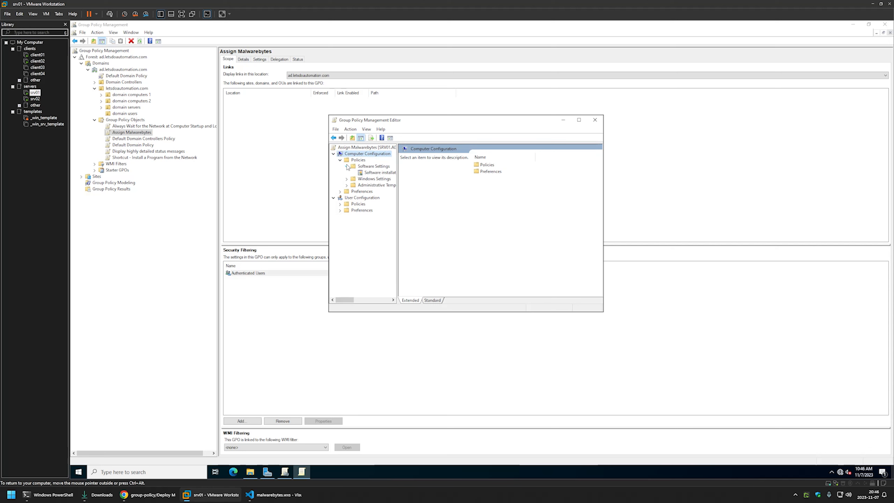
left_click(368, 173)
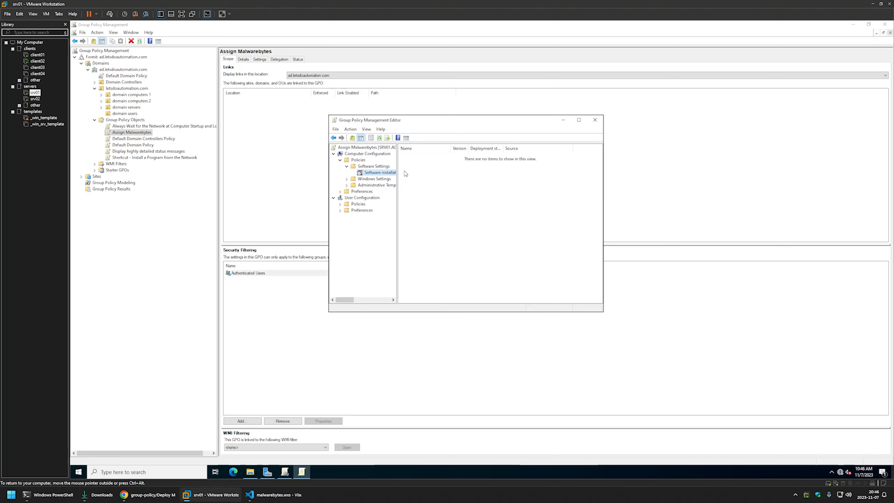
right_click(453, 181)
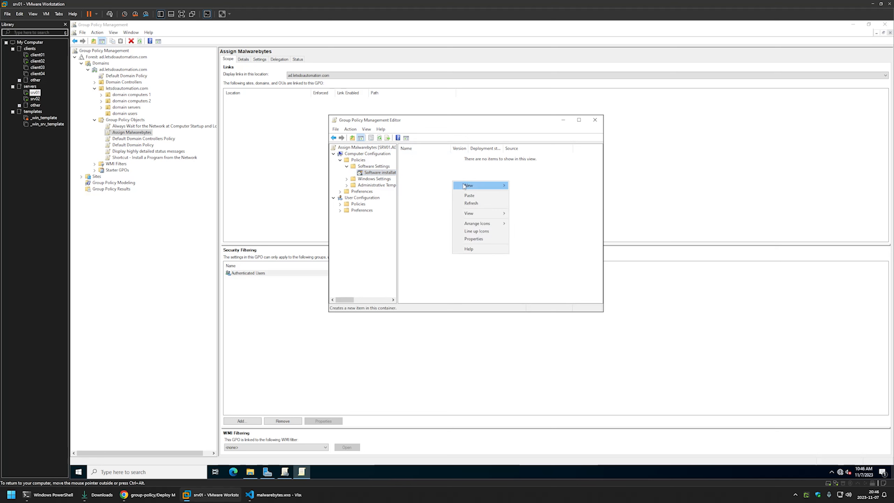
mouse_move(464, 186)
left_click(521, 186)
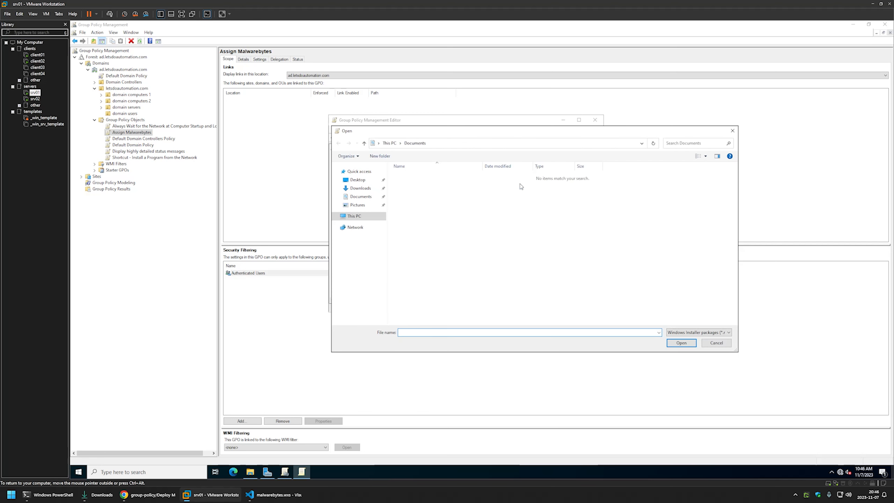
Select the malwarebytes installer from \\srv02\software\malwarebytes as the package
left_click(362, 180)
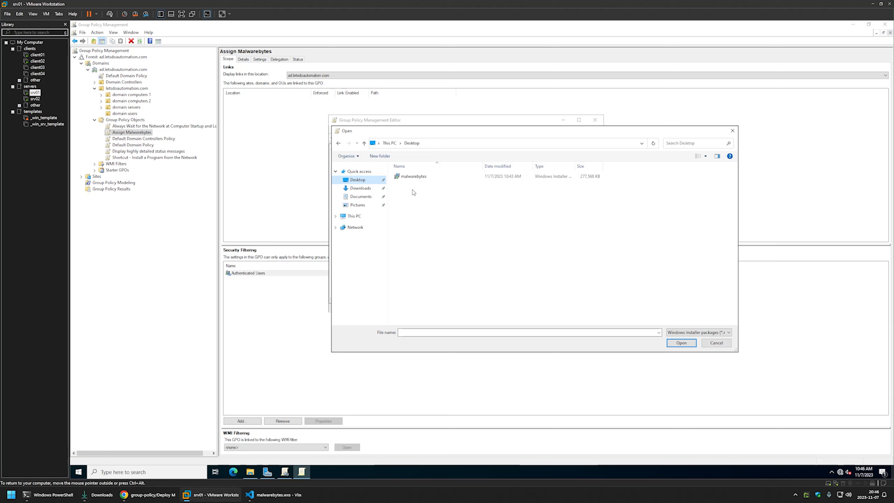
left_click(431, 143)
type("\\srv02")
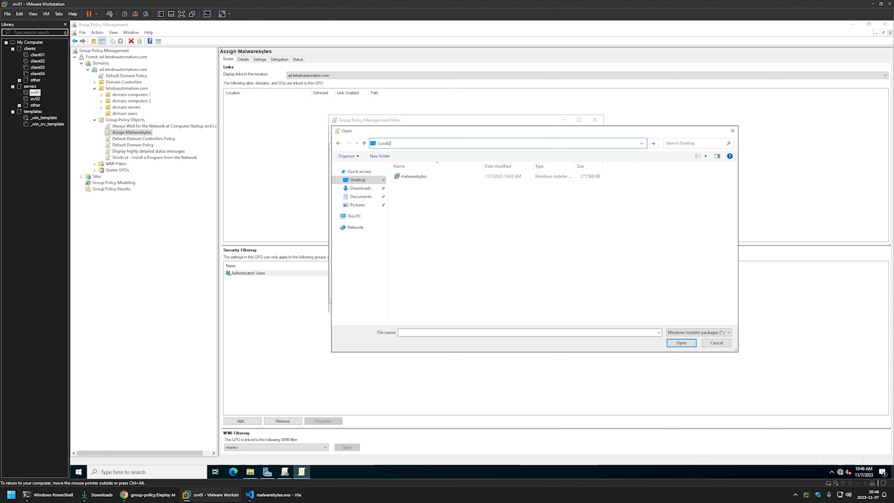
key("Return")
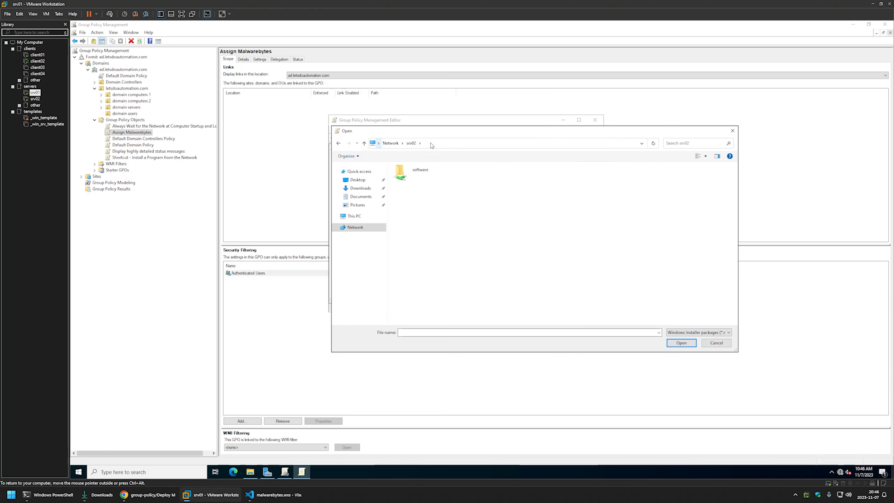
double_click(422, 173)
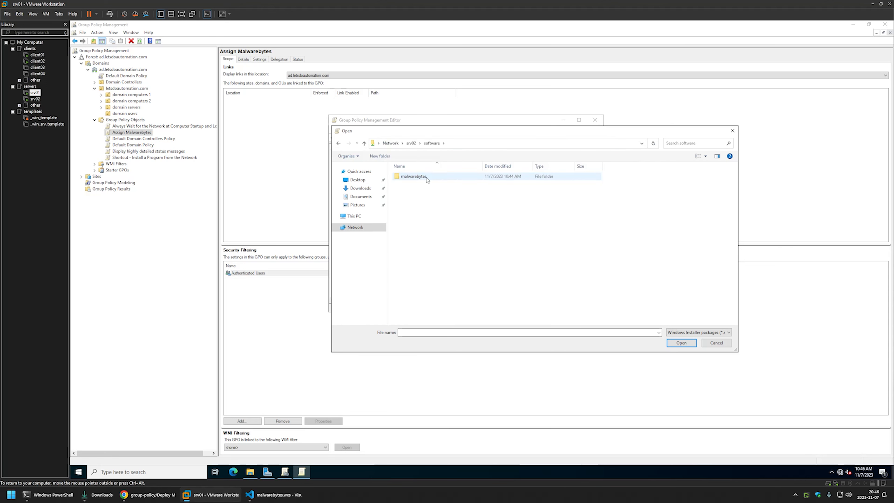
double_click(427, 176)
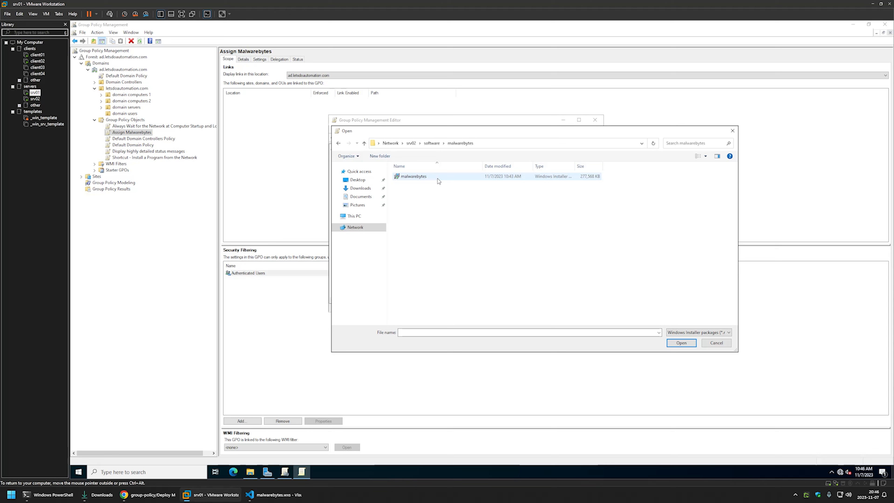
double_click(413, 177)
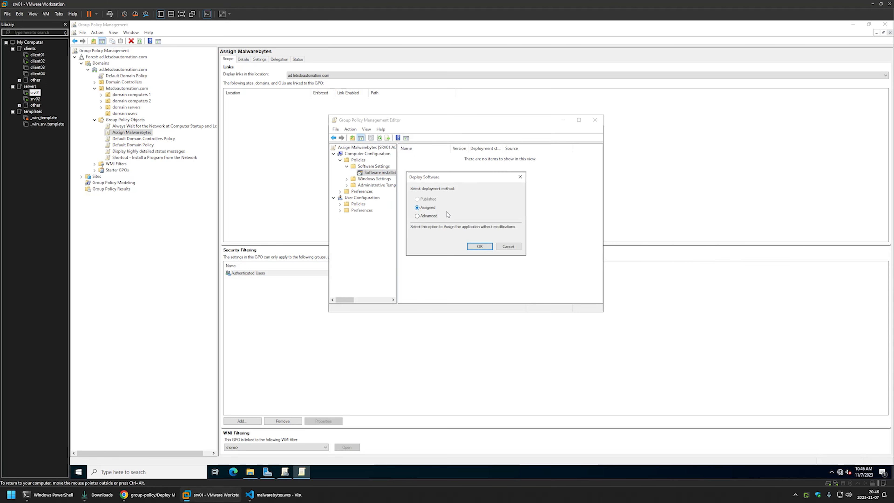
Deploy MalwareBytes Installer as Assigned with Ignore language enabled, then close the editor
left_click(479, 246)
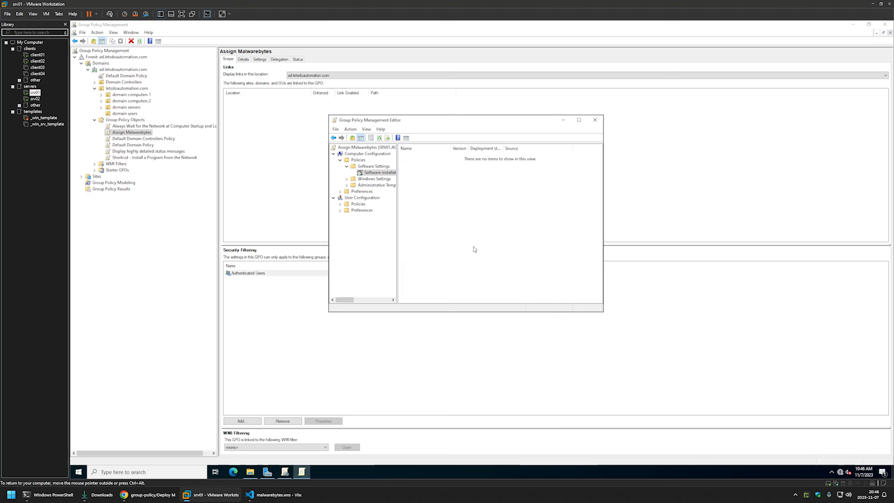
left_click(366, 137)
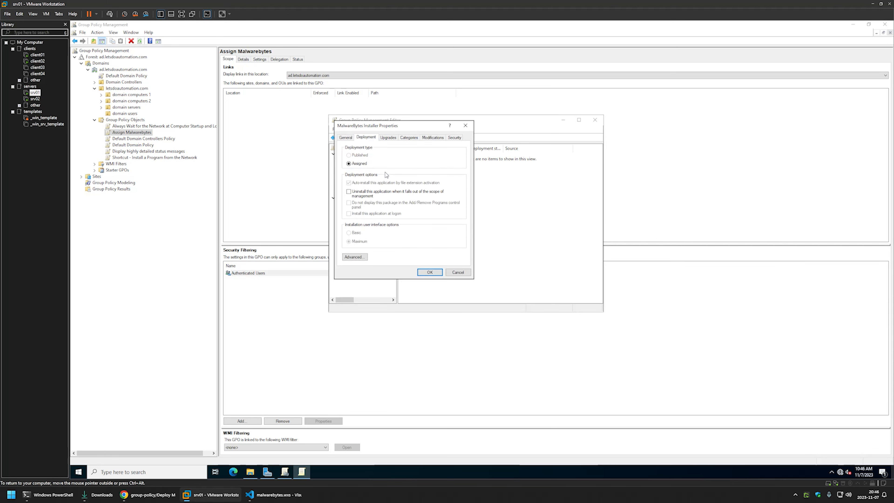
left_click(356, 255)
left_click(347, 154)
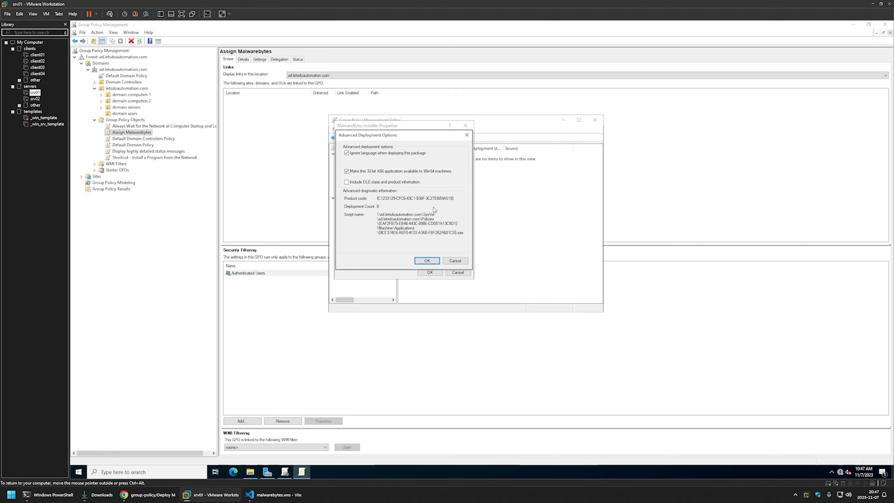
left_click(426, 261)
left_click(429, 272)
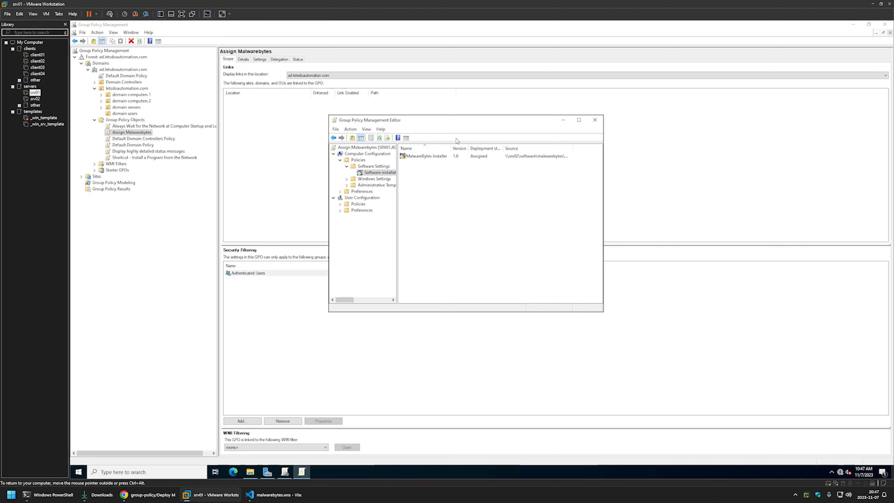
left_click(595, 121)
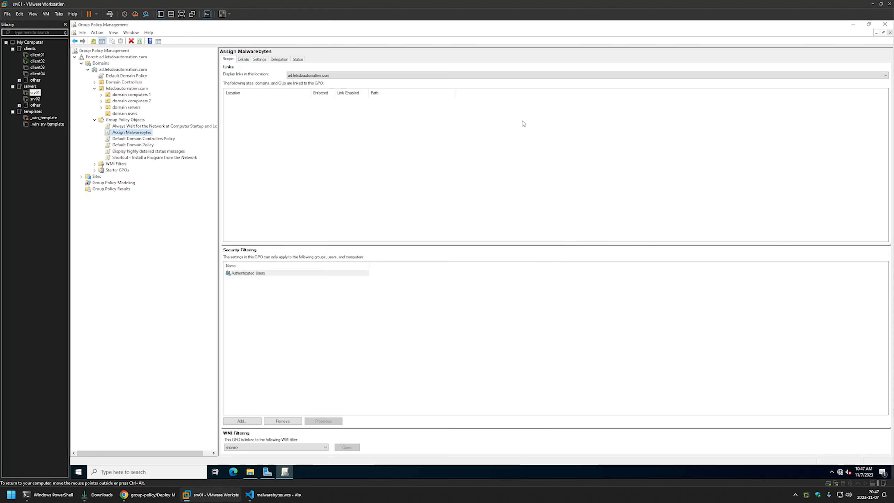
Set Assign Malwarebytes status to 'User configuration settings disabled', then select domain computers 1
left_click(243, 60)
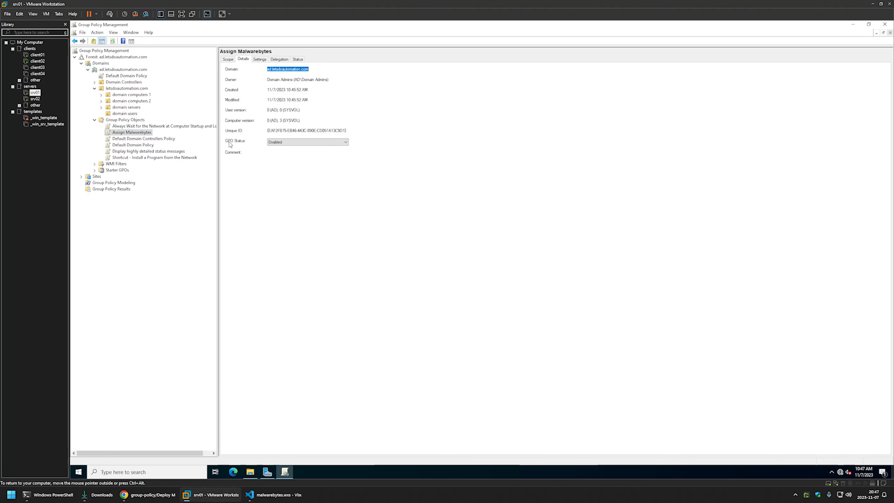
left_click(277, 144)
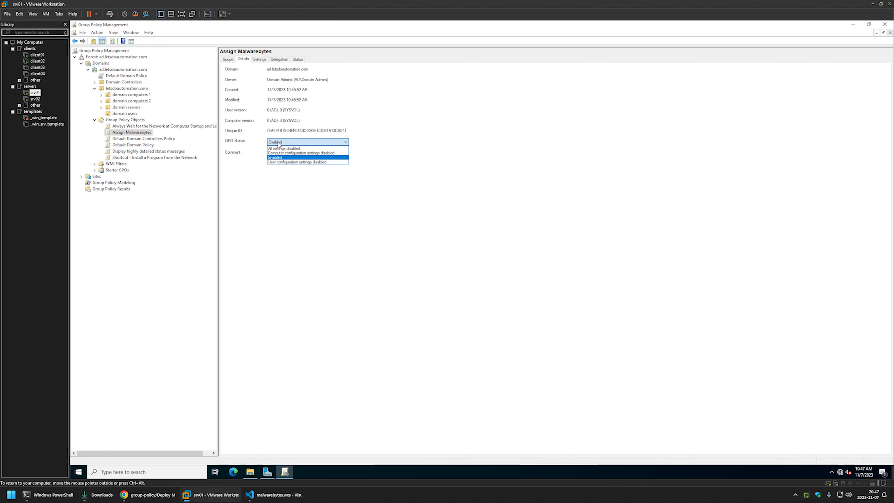
left_click(293, 162)
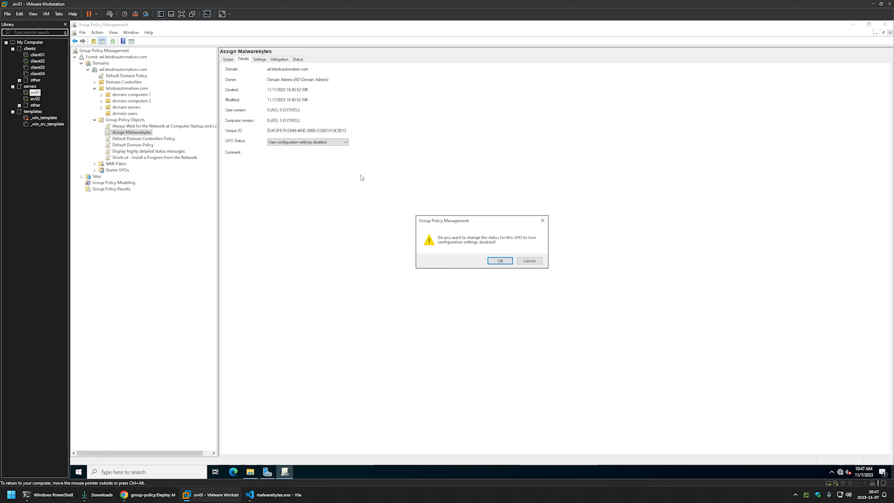
left_click(500, 261)
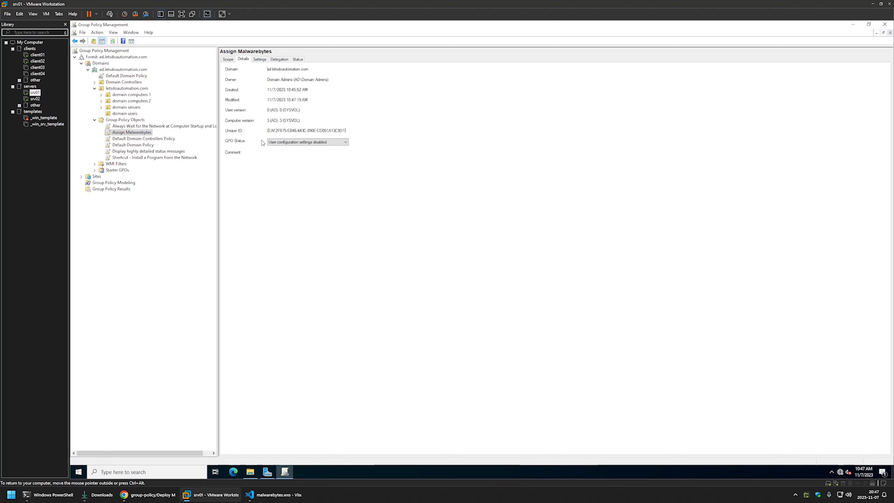
left_click(101, 95)
left_click(148, 96)
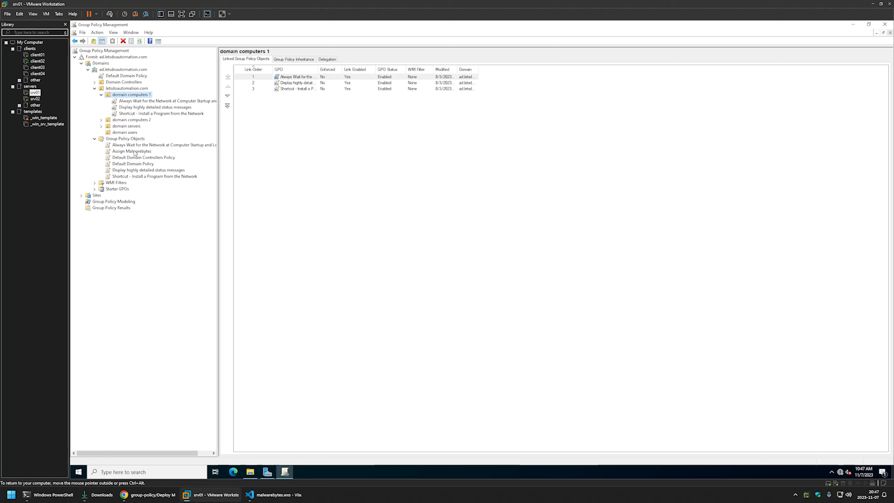
Link Assign Malwarebytes to the domain computers 1 OU and check the new link's scope
left_click_drag(134, 152, 121, 95)
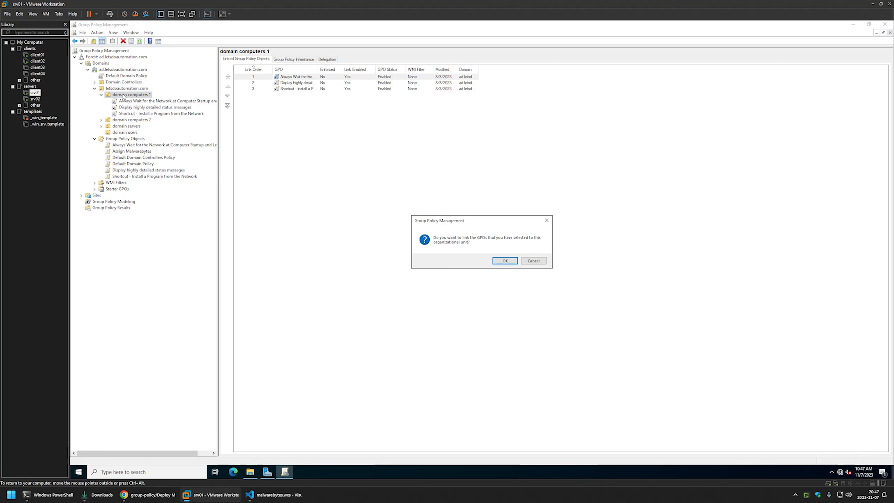
left_click(493, 259)
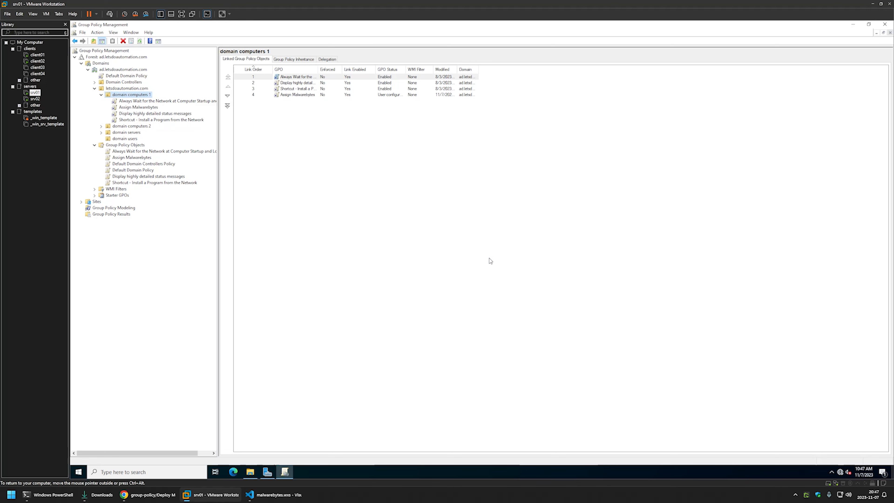
left_click(290, 95)
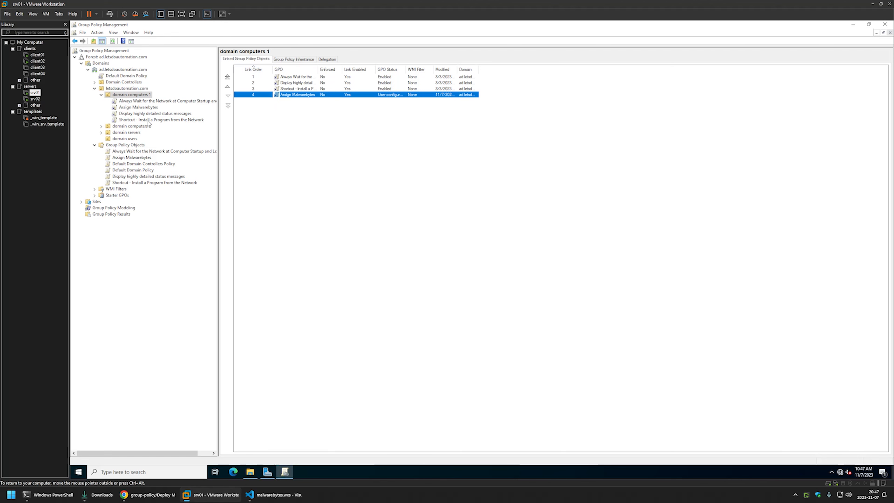
left_click(135, 107)
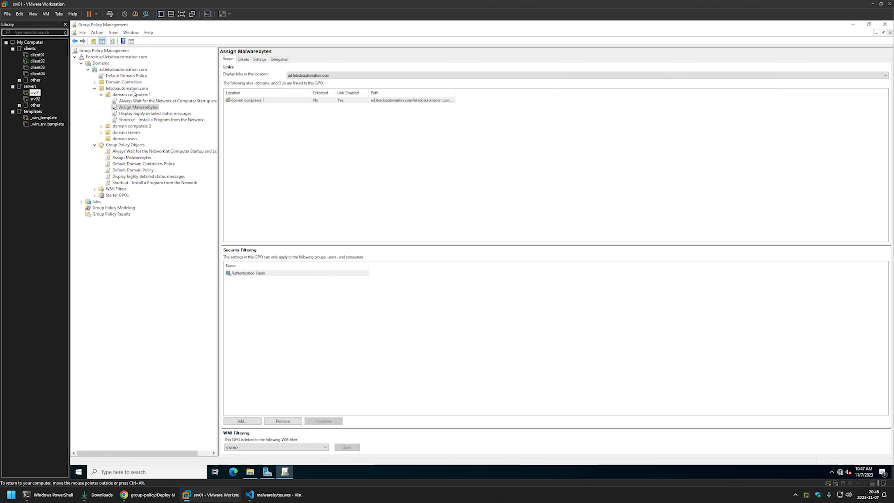
left_click(123, 95)
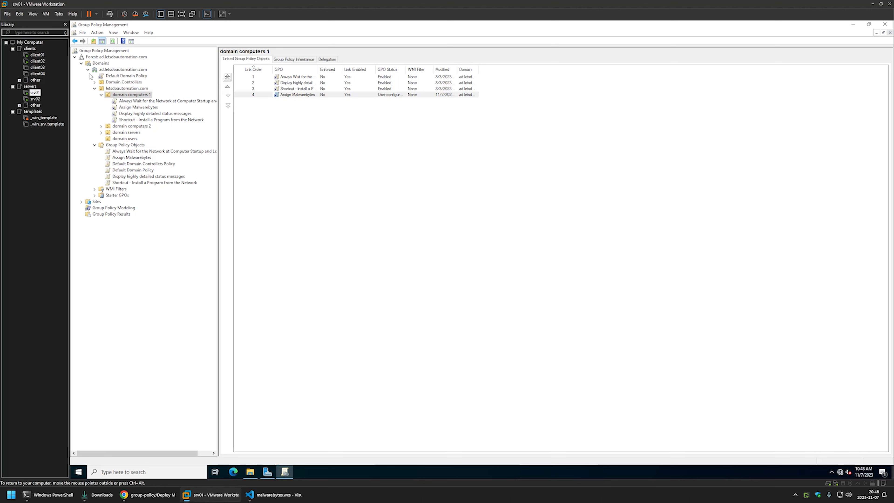
On client01, open Command Prompt by searching 'cmd' from Start
left_click(38, 55)
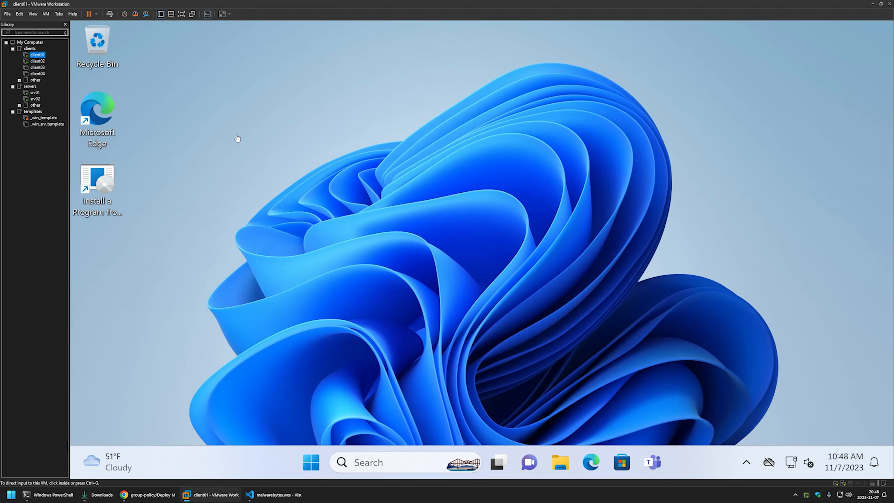
left_click(285, 200)
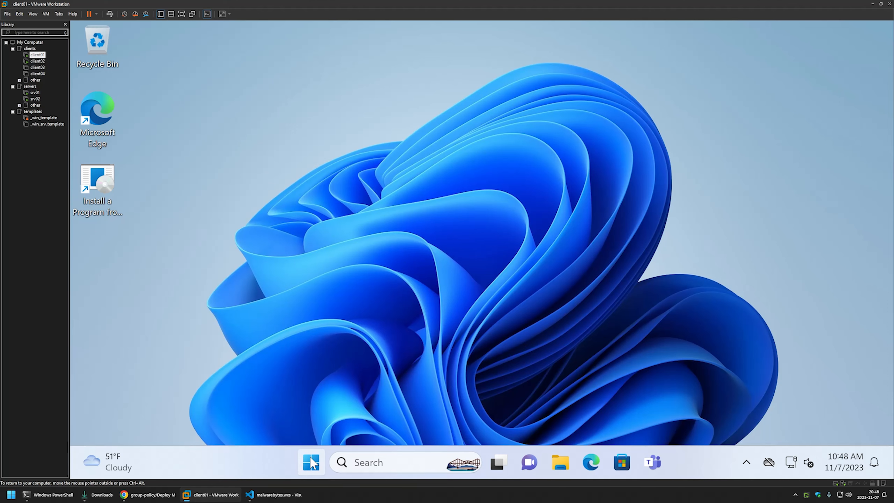
left_click(311, 462)
type("cmd")
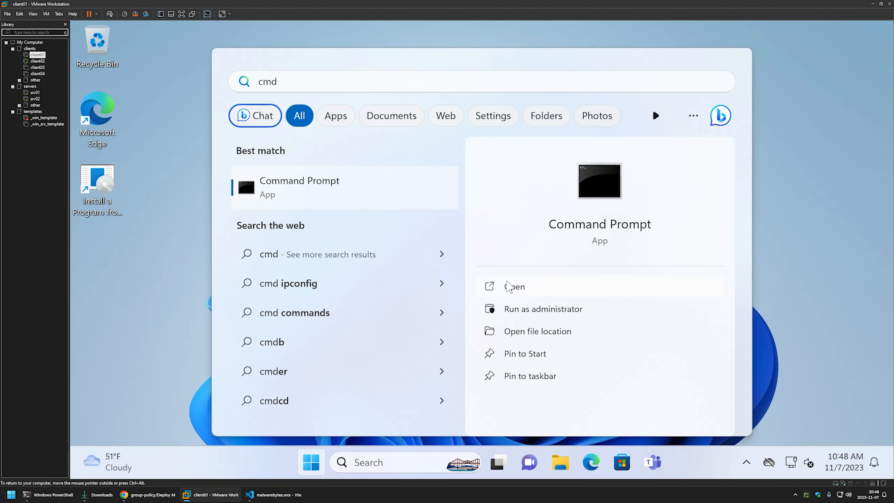
left_click(507, 283)
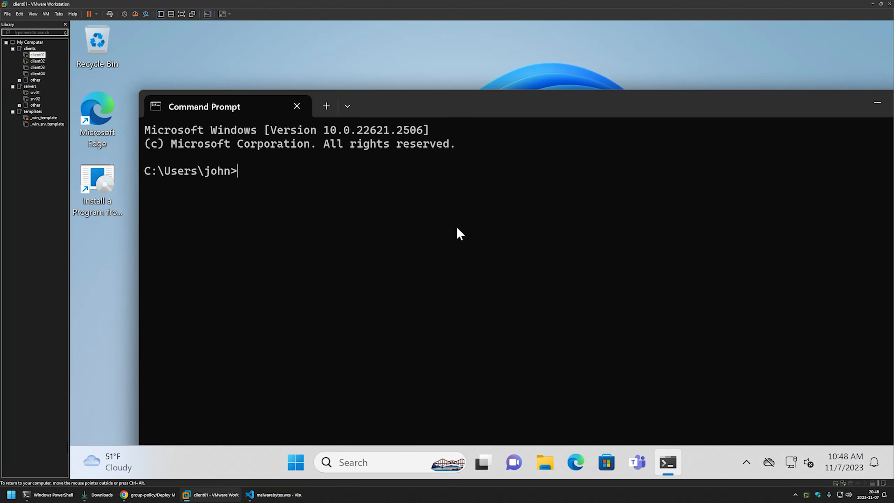
Run gpupdate, then restart client01 immediately with shutdown -r -t 0
type("gpupdate")
key("Return")
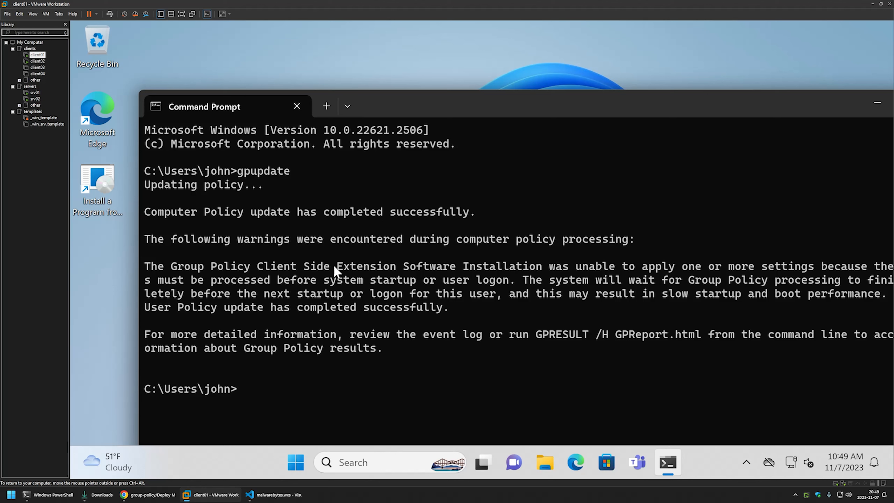
type("shutdown -r -t 0")
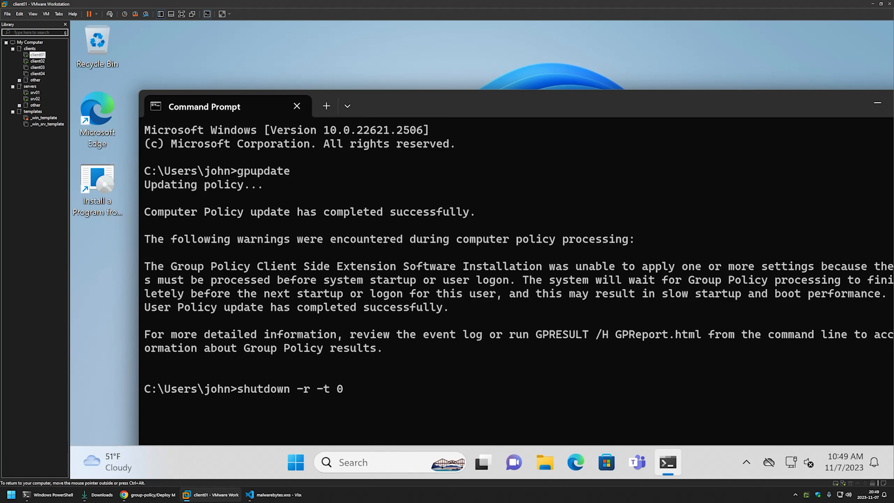
key("Return")
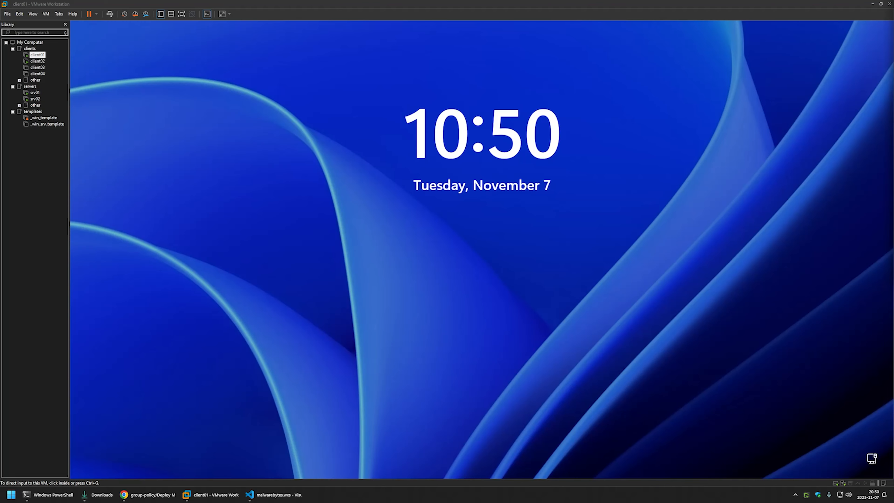
Sign back in to client01 from the lock screen with the account password
left_click(471, 265)
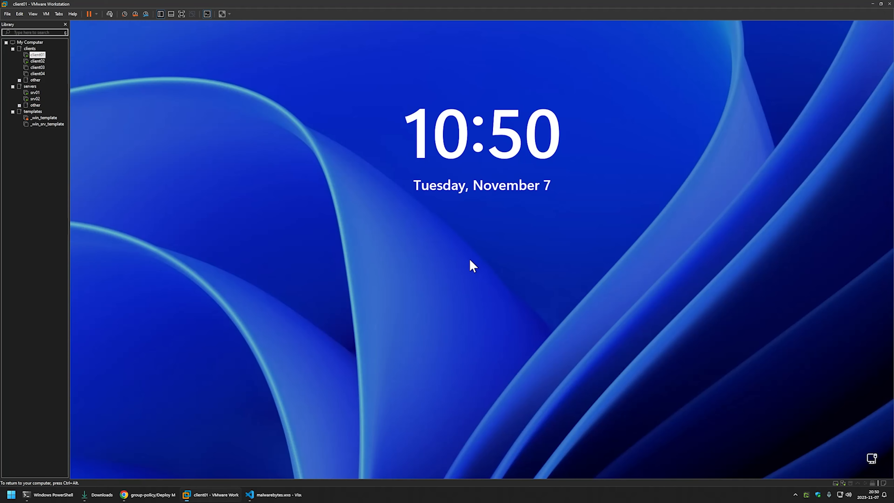
type("password")
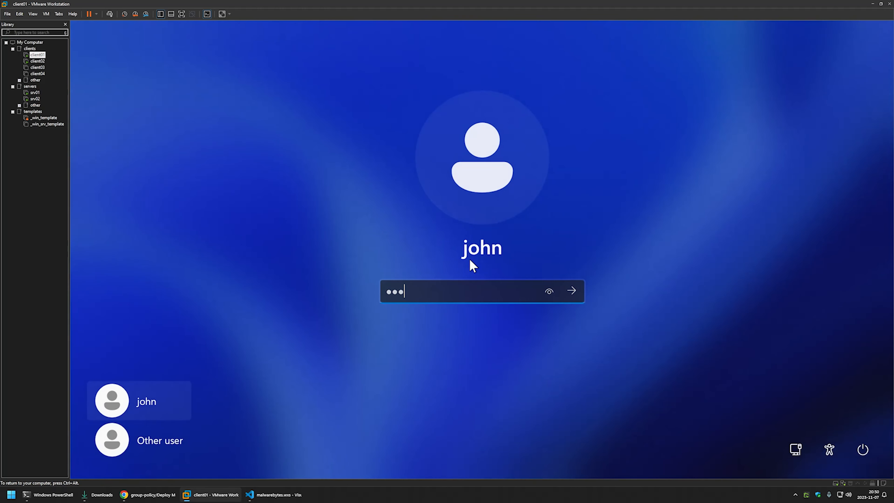
key("Return")
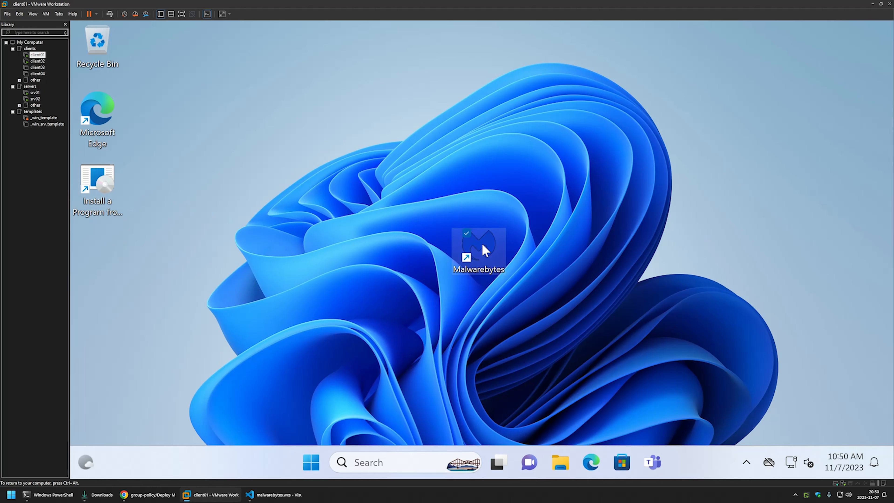
Finish Malwarebytes first-run setup into the free Premium trial, then return to srv01
left_click_drag(483, 245, 102, 245)
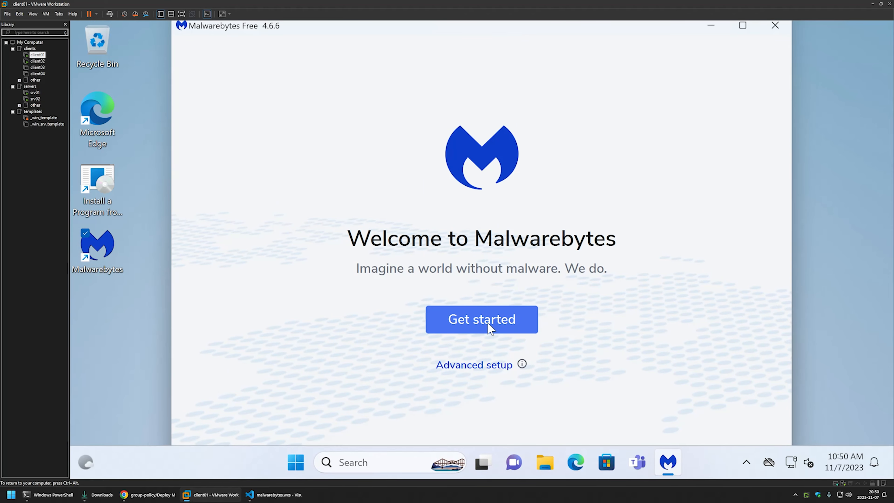
left_click(516, 324)
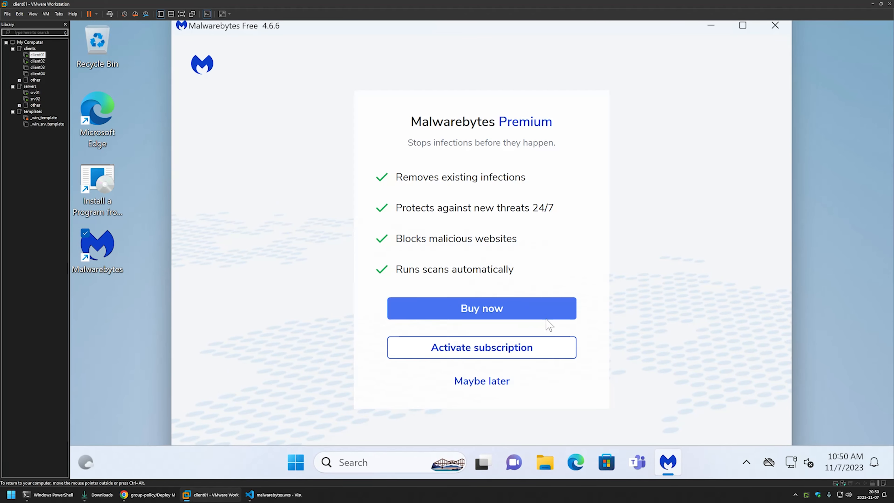
left_click(489, 378)
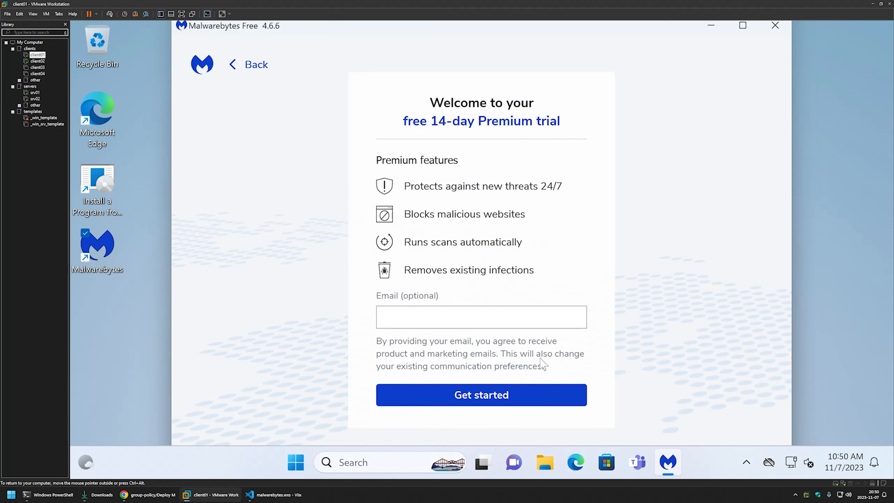
left_click(556, 387)
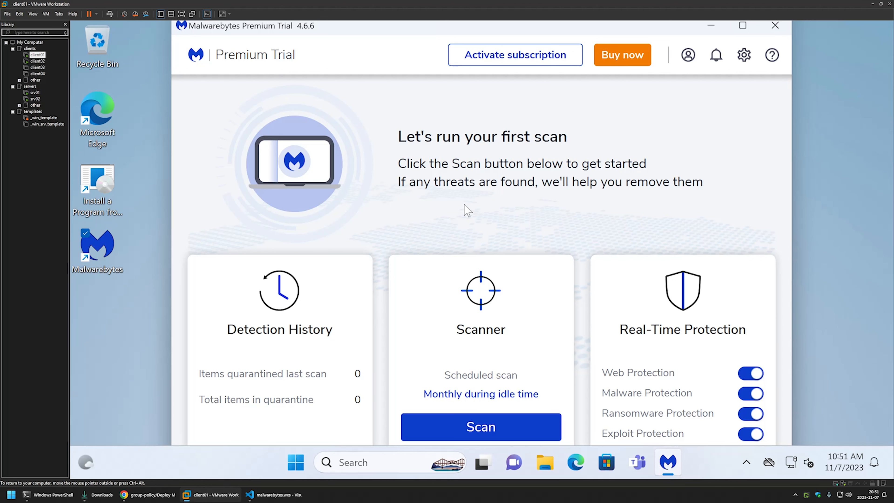
left_click(35, 93)
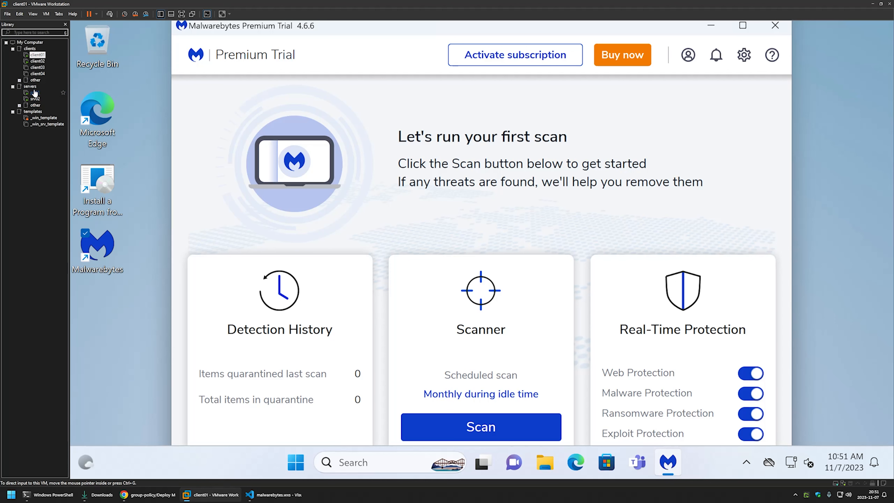
left_click(131, 149)
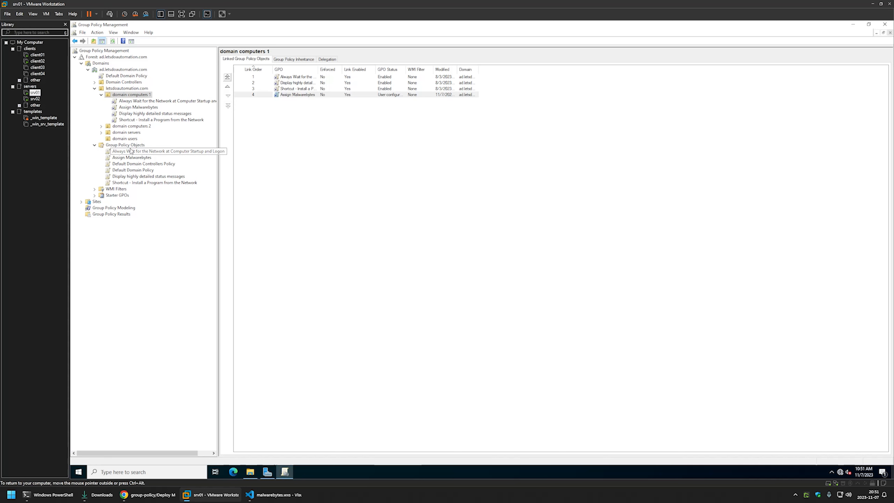
Create a new GPO named 'Publish Malwarebytes' under Group Policy Objects and select it
right_click(131, 149)
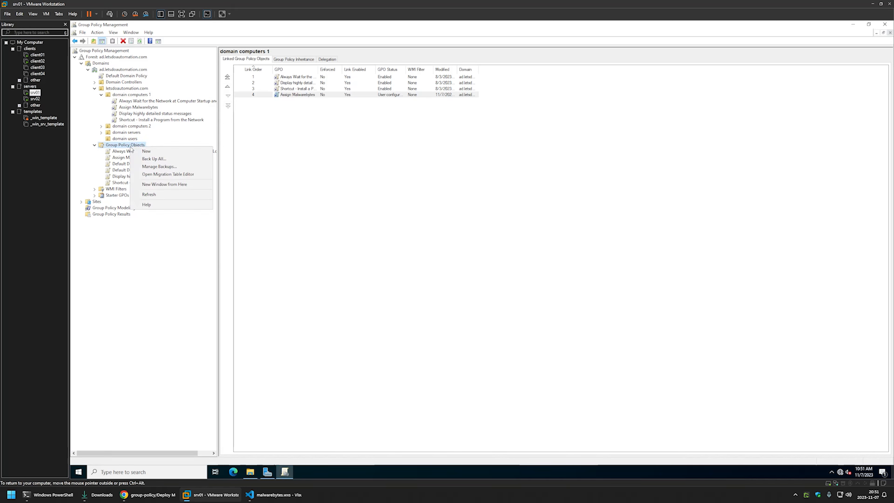
left_click(144, 151)
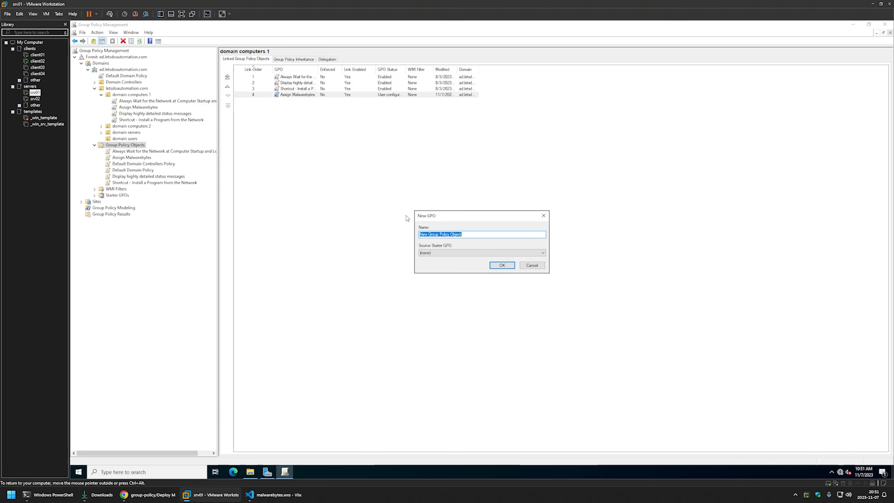
type("Publish Malwarebytes")
left_click(502, 266)
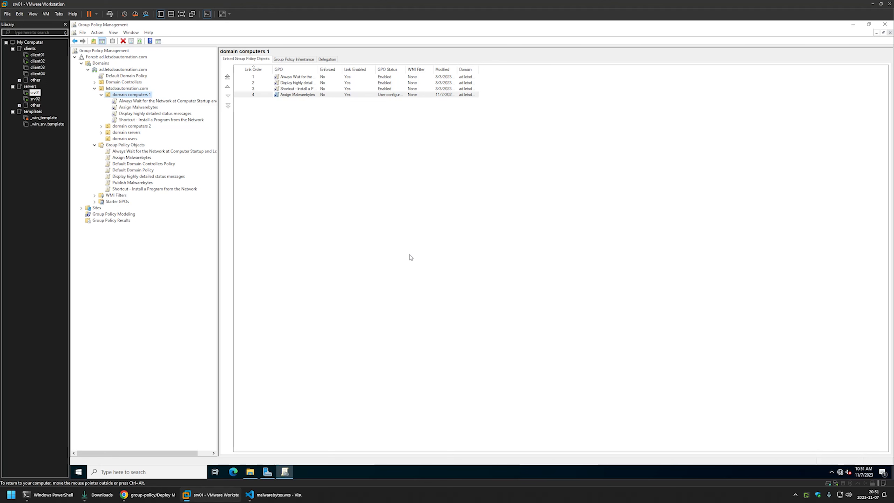
left_click(137, 183)
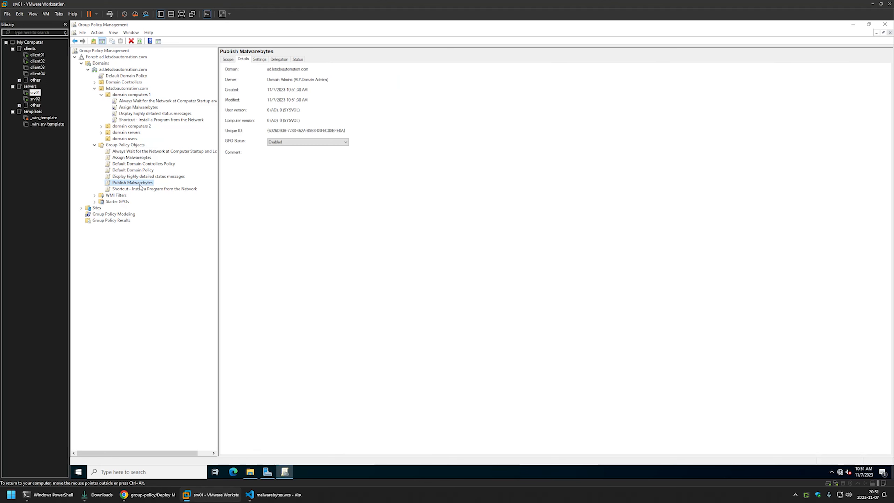
right_click(139, 187)
Edit Publish Malwarebytes and go to User Configuration > Policies > Software Settings > Software installation
left_click(152, 189)
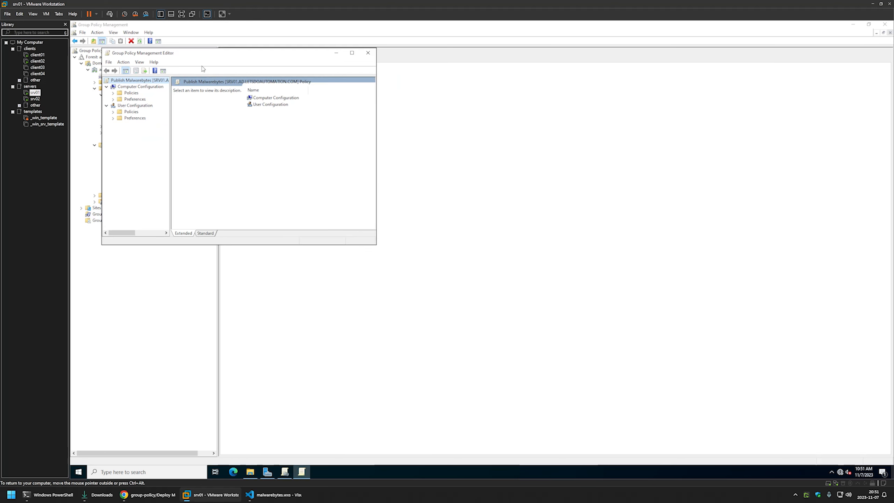
left_click_drag(205, 54, 454, 118)
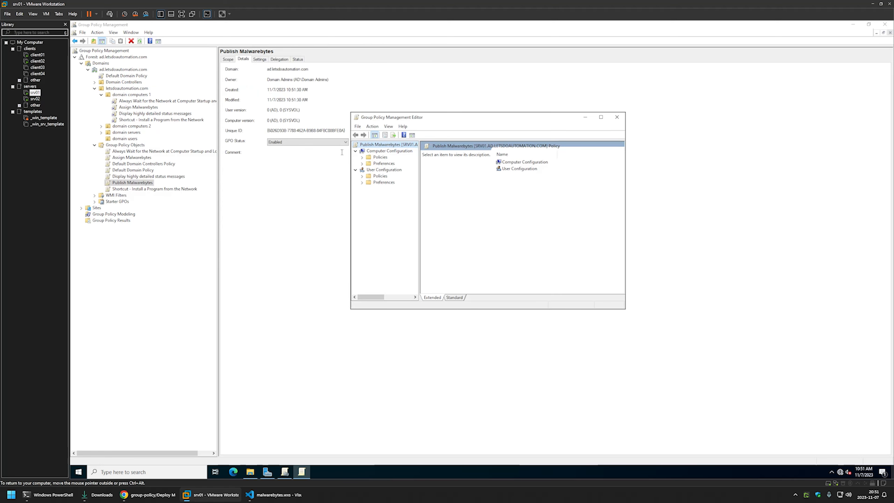
left_click(389, 170)
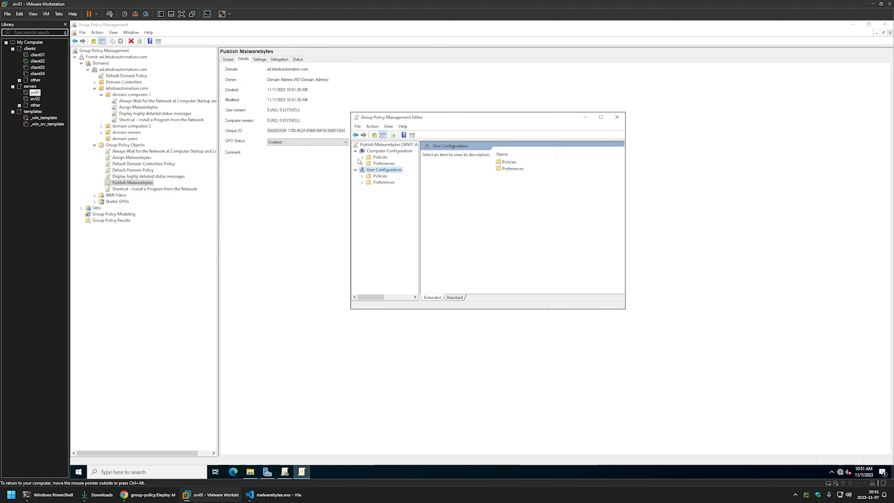
left_click(362, 175)
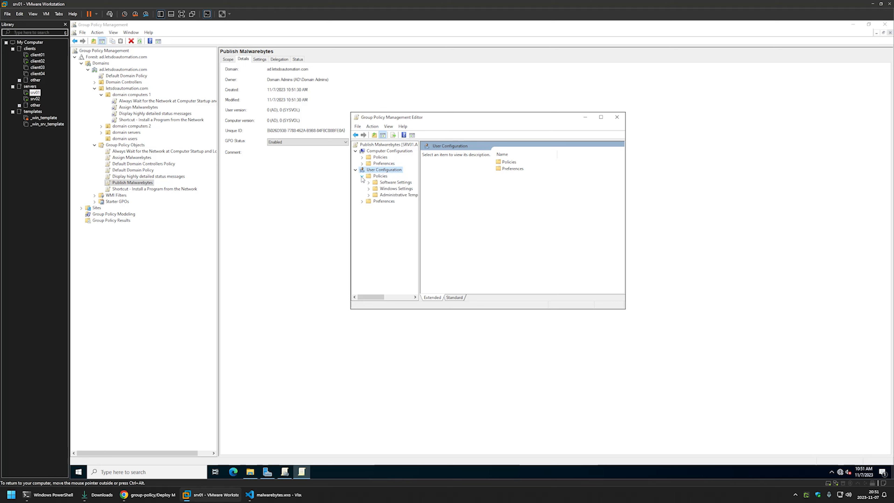
left_click(368, 183)
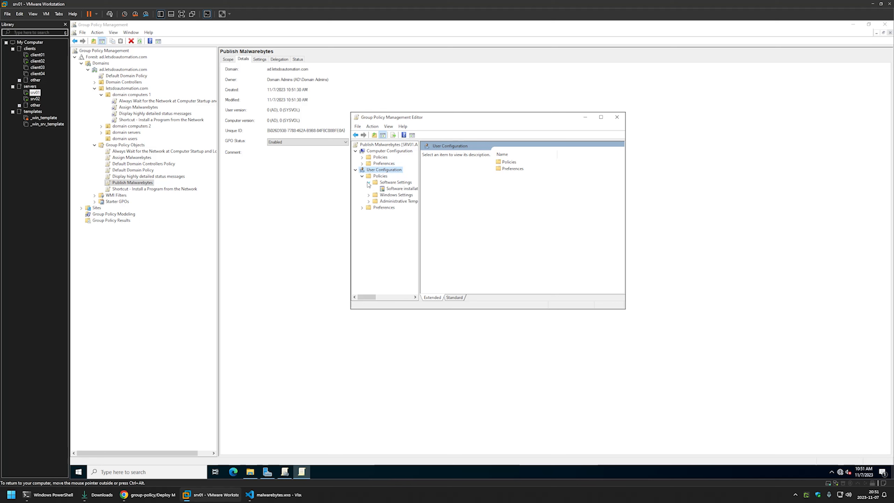
left_click(390, 190)
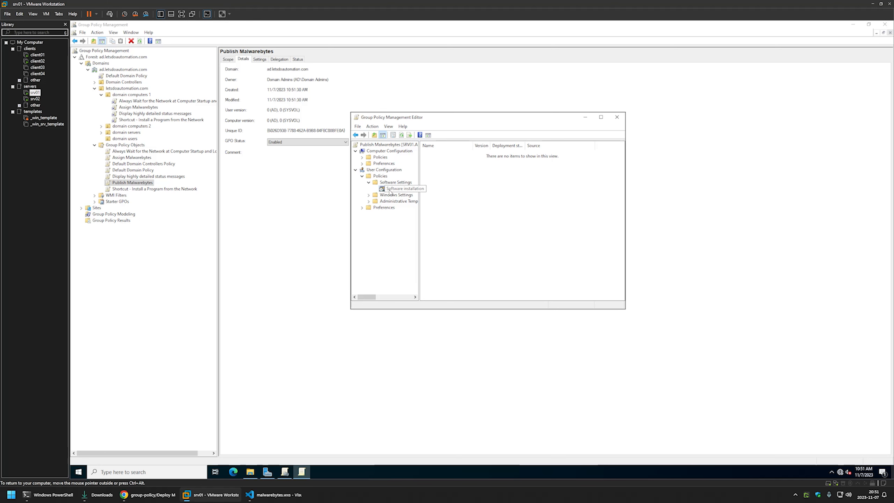
Add the Malwarebytes MSI from \\srv02\software\malwarebytes as a new package using the Advanced method
right_click(454, 179)
mouse_move(467, 183)
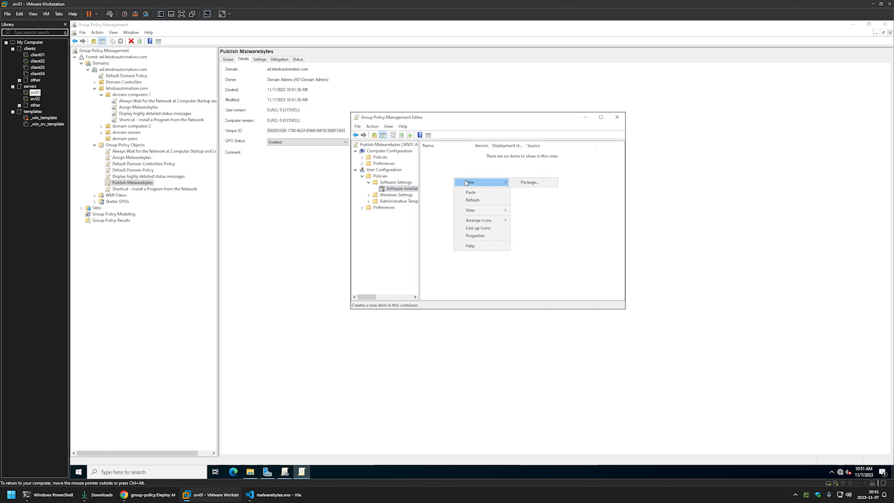
left_click(529, 184)
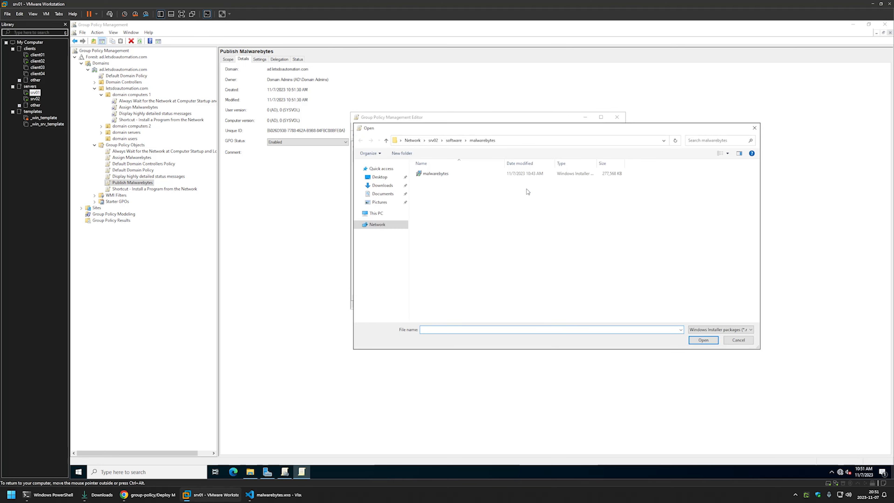
left_click(510, 141)
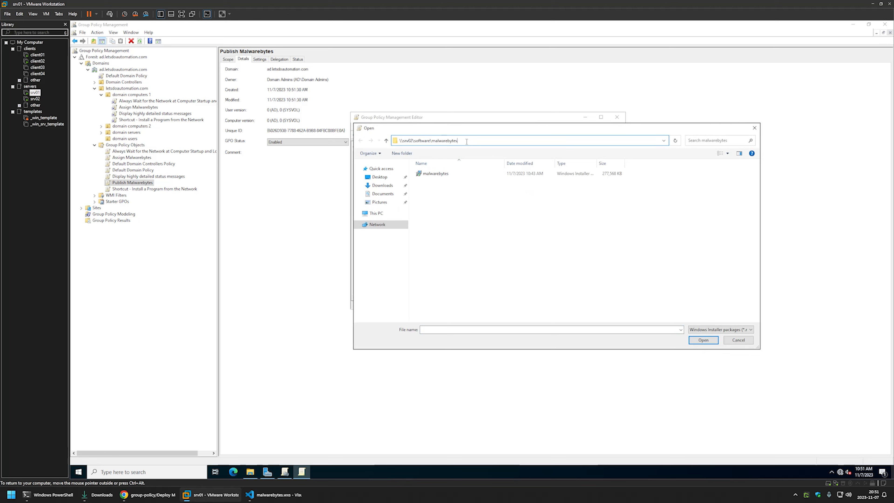
left_click(428, 183)
double_click(435, 174)
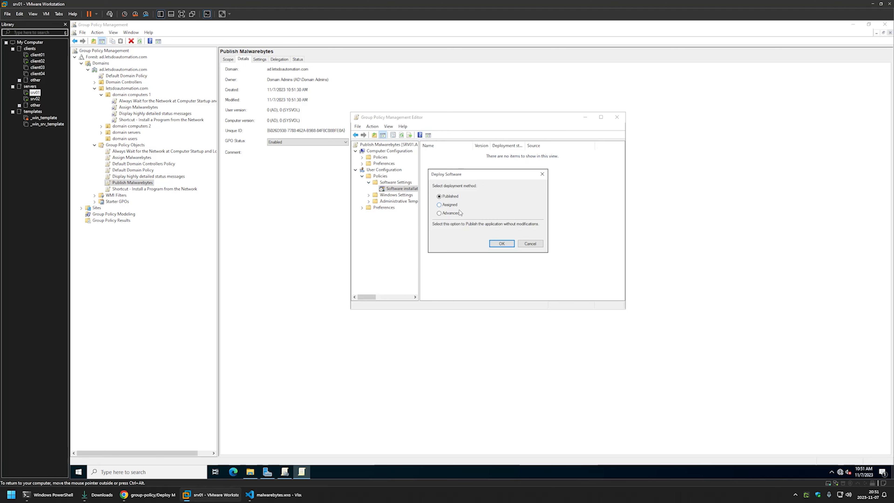
left_click(447, 214)
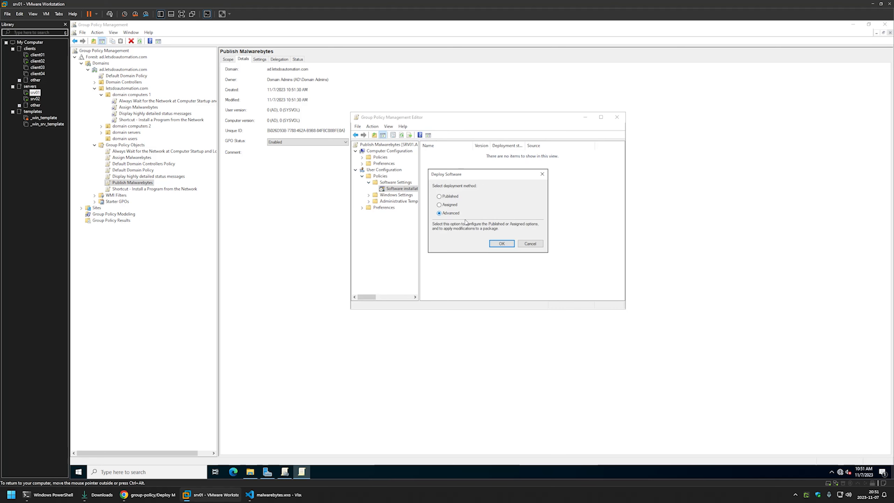
left_click(502, 244)
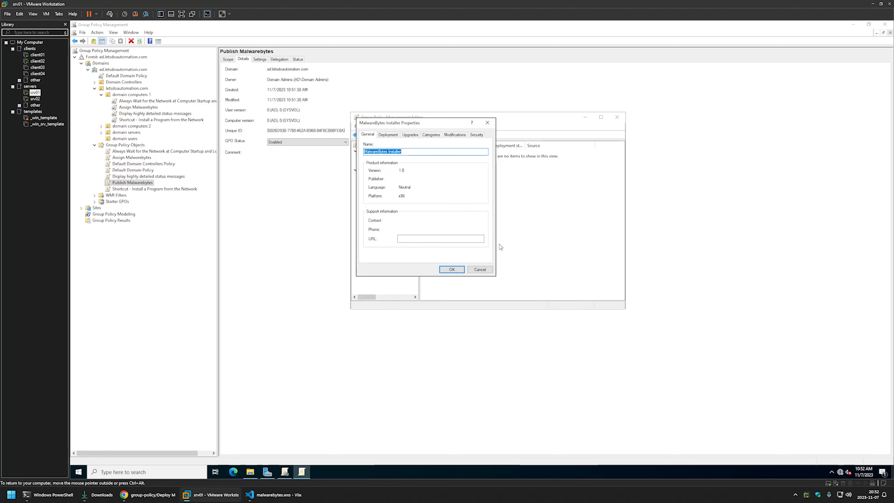
Set the package's installation user interface to Basic, save, and close the editor
left_click(395, 136)
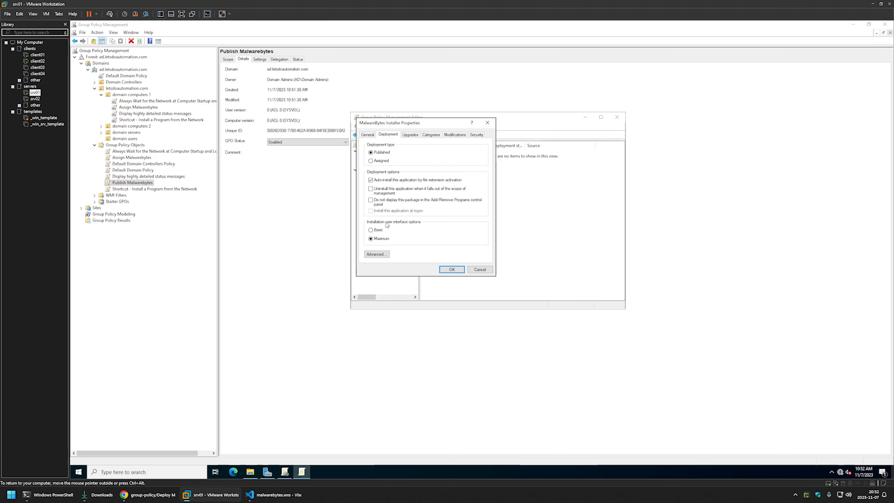
left_click(377, 230)
left_click(451, 269)
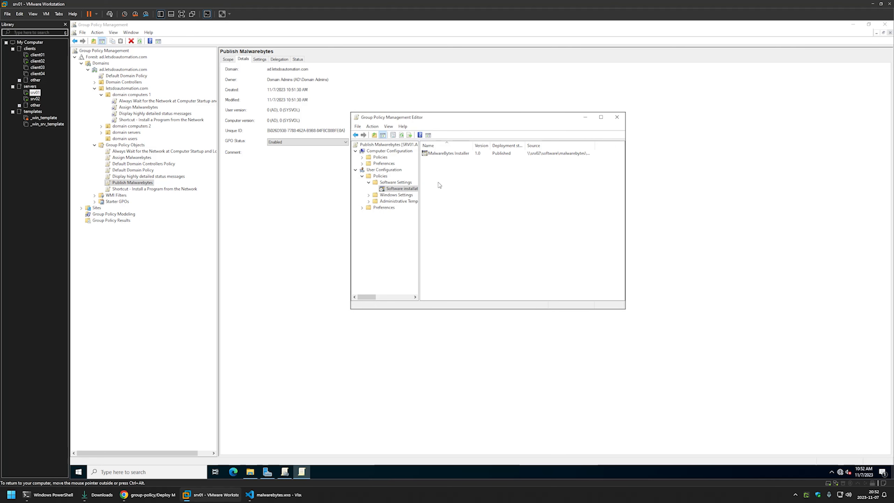
left_click(616, 117)
Set Publish Malwarebytes GPO status to 'Computer configuration settings disabled'
left_click(260, 140)
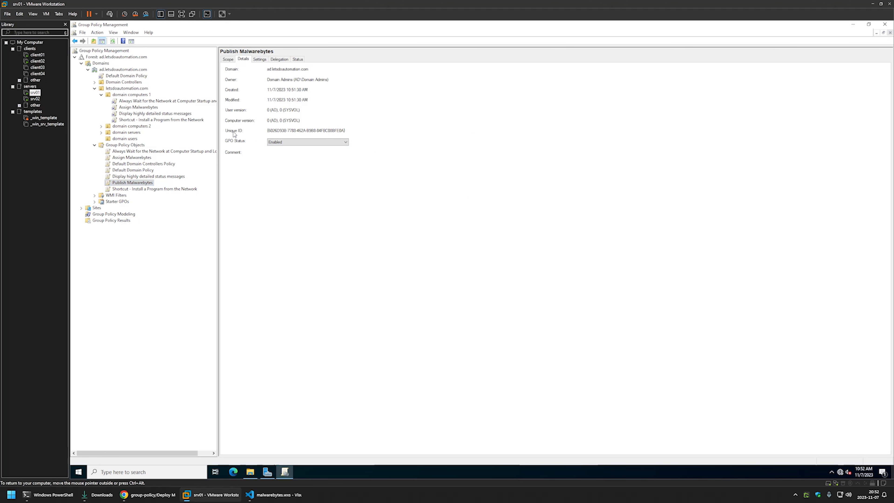
left_click(281, 142)
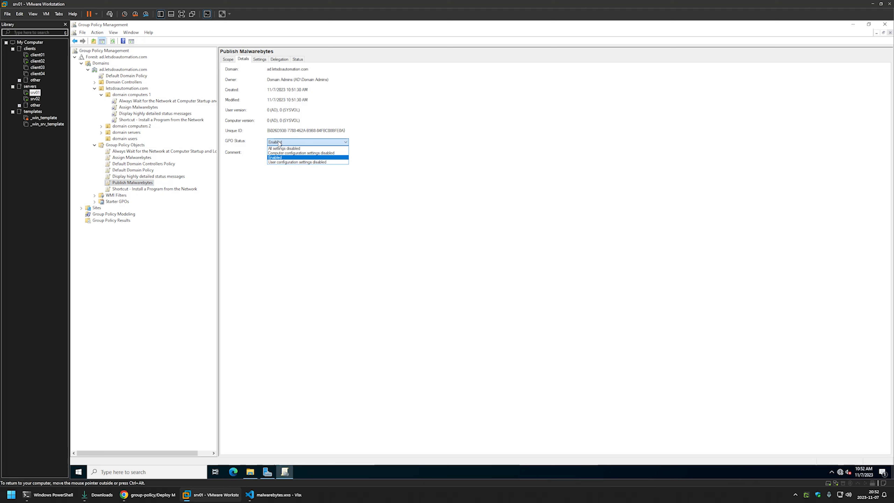
left_click(285, 154)
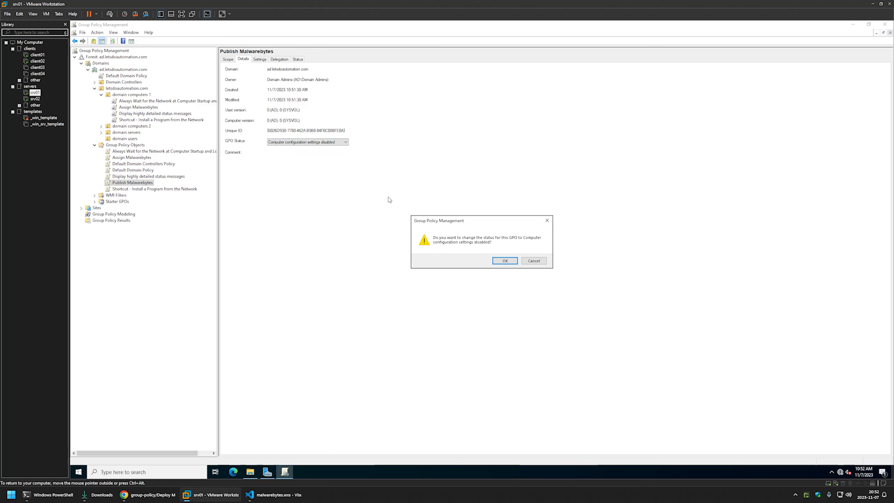
left_click(505, 262)
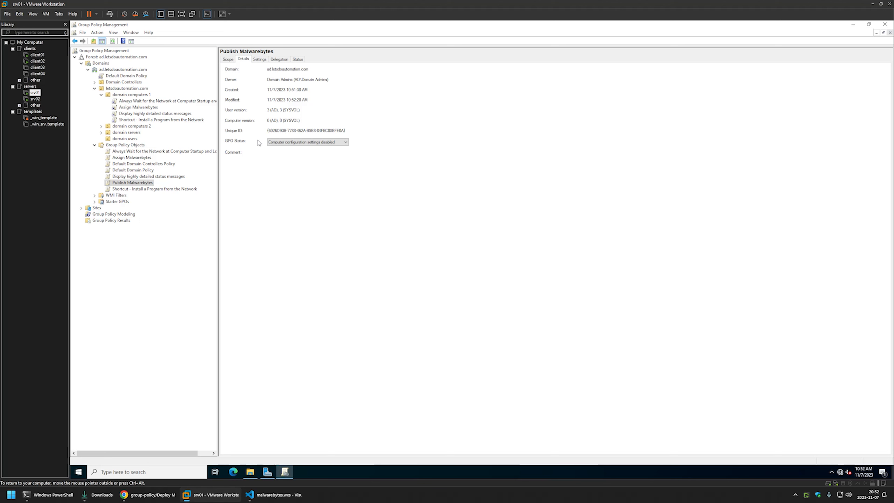
Link Publish Malwarebytes to the domain users OU and confirm the link
left_click(121, 138)
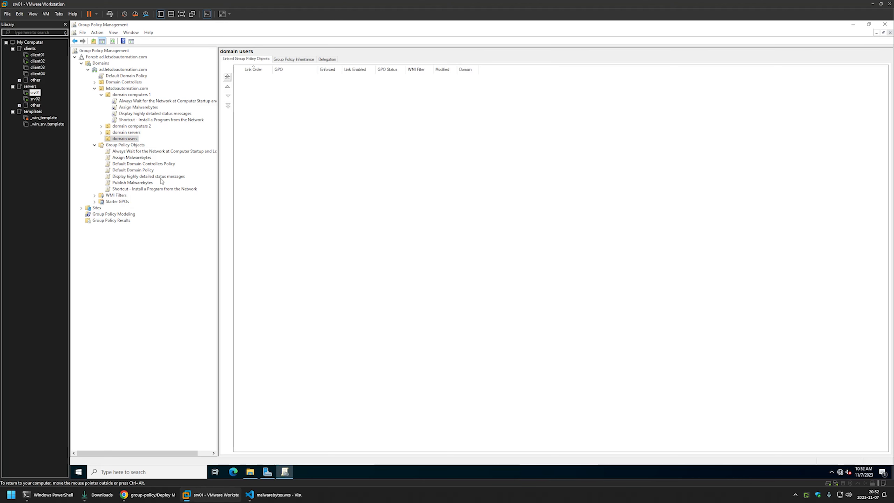
left_click_drag(136, 186, 128, 140)
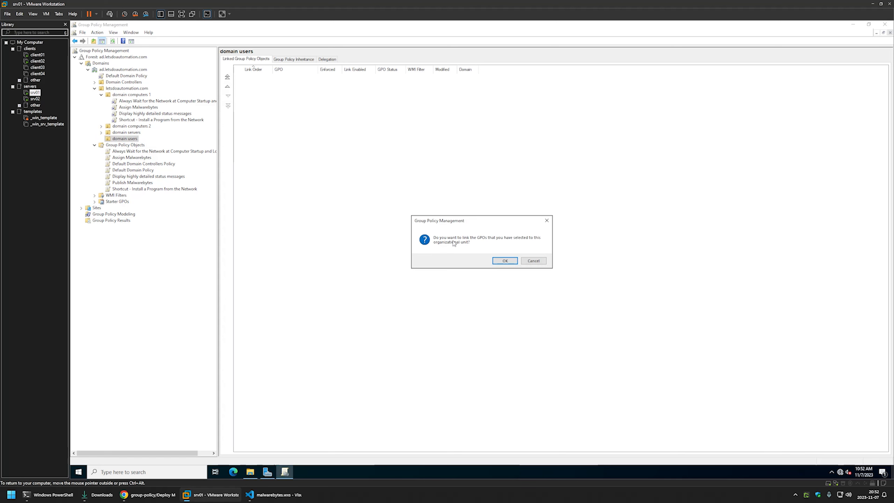
left_click(506, 261)
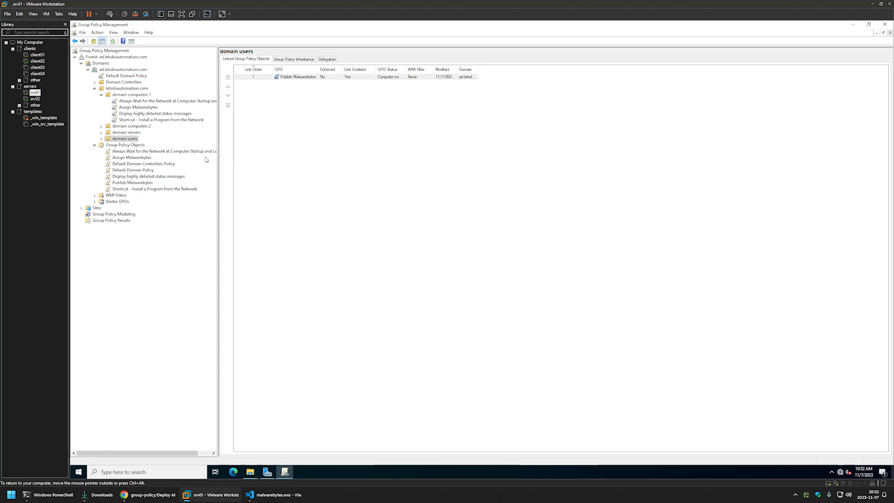
left_click(101, 138)
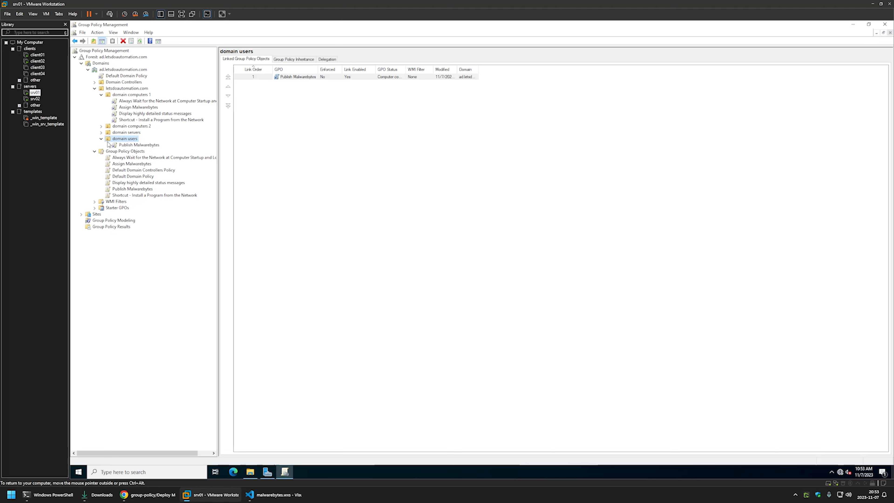
On client02, open Get Programs from the Install a Program from the Network shortcut and refresh it
left_click(37, 61)
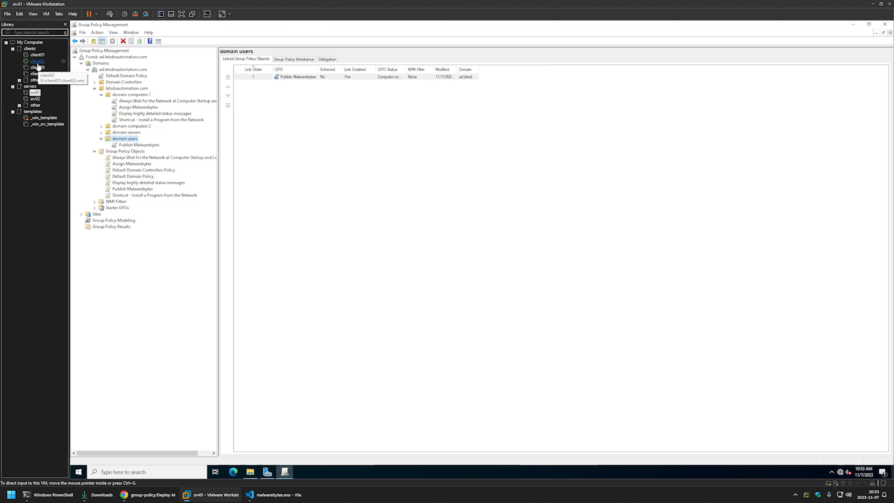
left_click(478, 250)
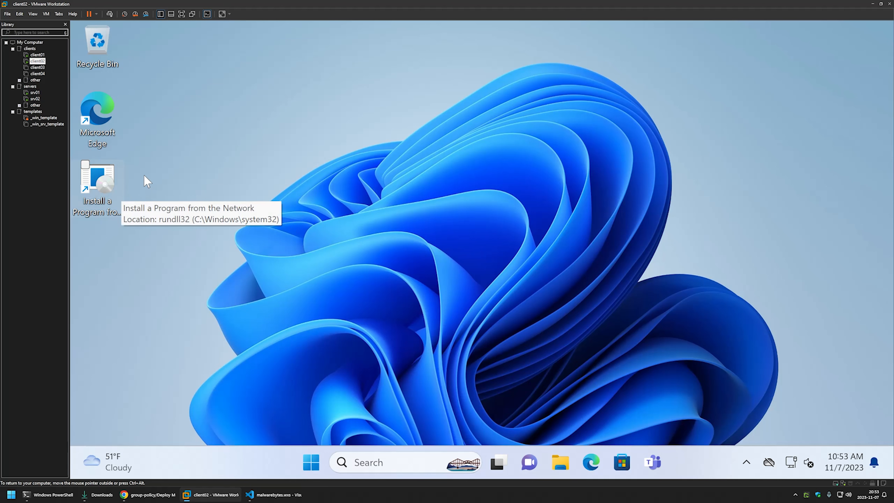
left_click(107, 179)
key("Return")
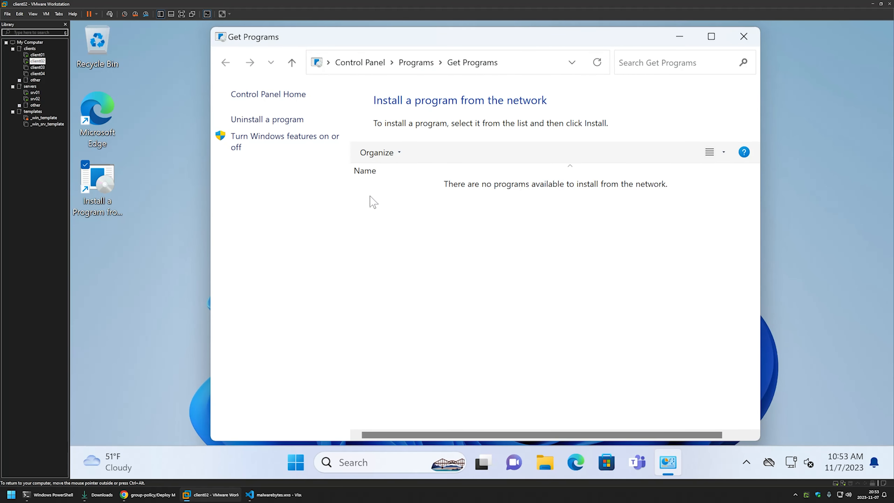
right_click(409, 219)
left_click(412, 274)
Open Command Prompt and run gpupdate, moving the window to the bottom-right
left_click(295, 464)
type("cmd")
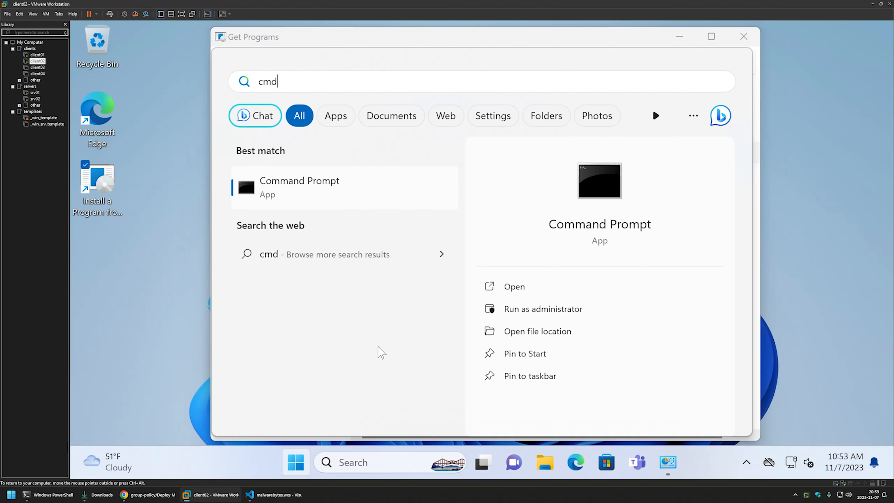
key("Return")
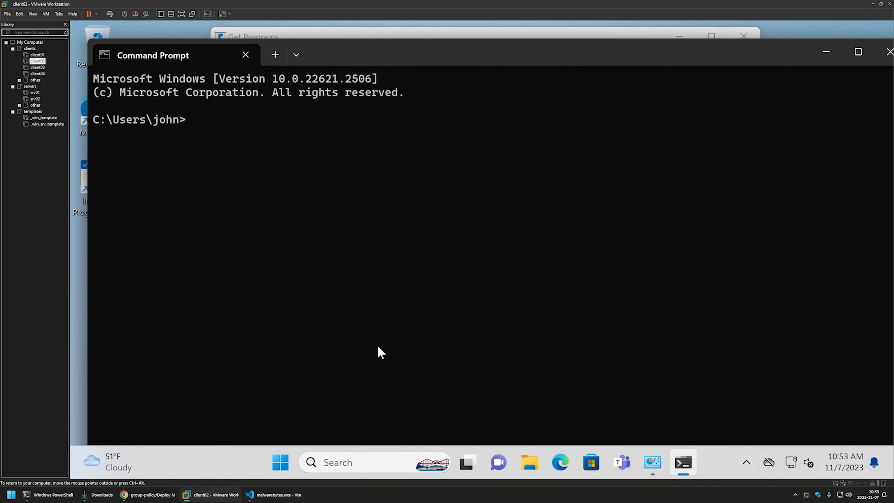
type("gpupdate")
key("Return")
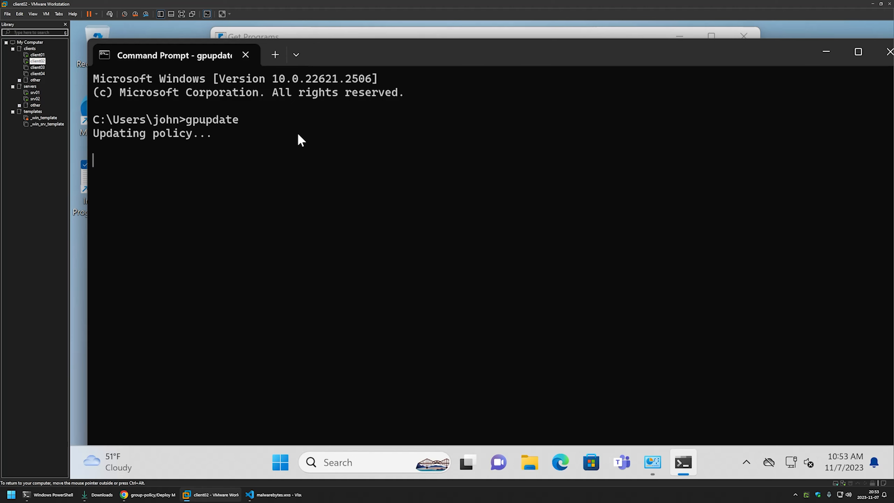
left_click_drag(320, 58, 868, 260)
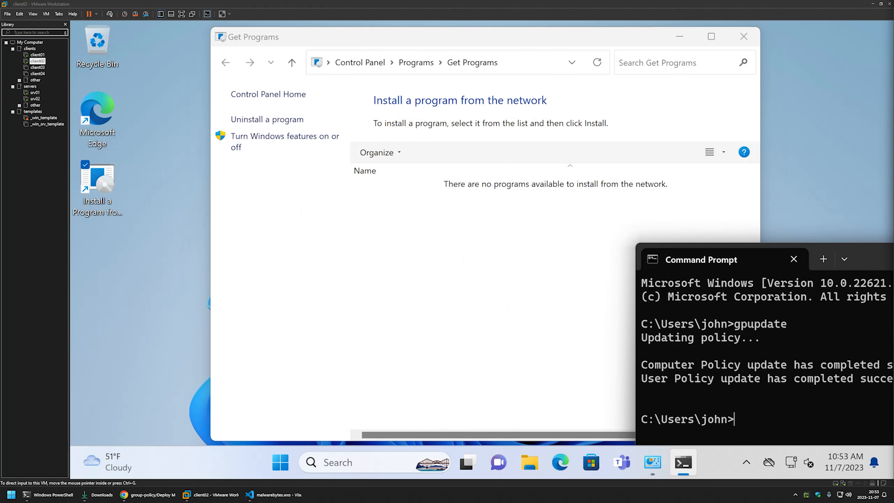
Refresh Get Programs and install MalwareBytes Installer from the list
right_click(440, 223)
left_click(473, 279)
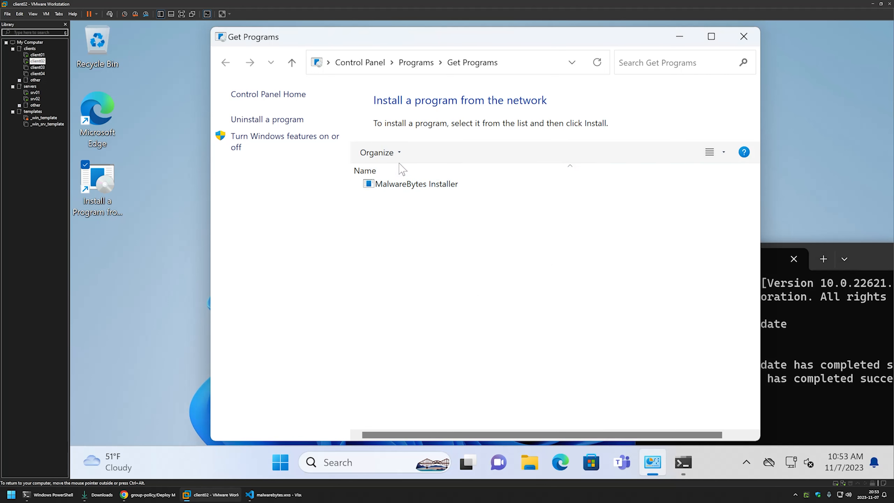
left_click(404, 186)
double_click(404, 186)
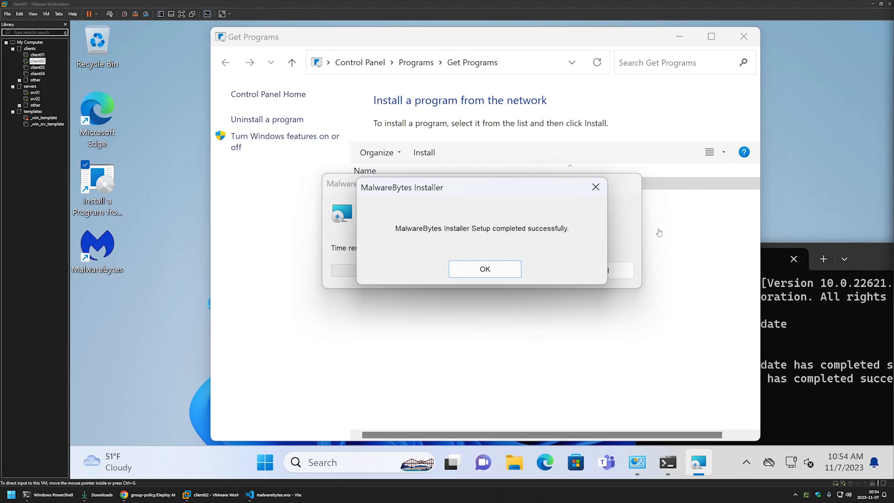
left_click(481, 269)
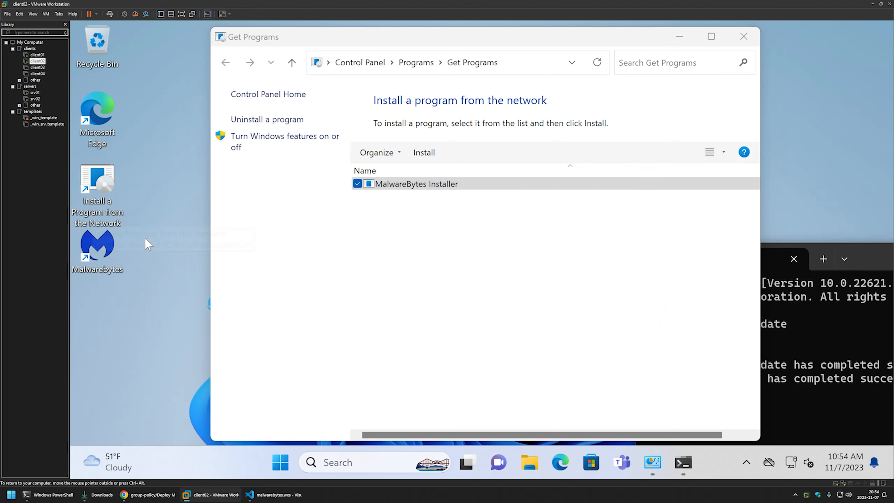
Launch Malwarebytes from the desktop shortcut, choose Get started, then Maybe later
left_click(106, 254)
double_click(105, 253)
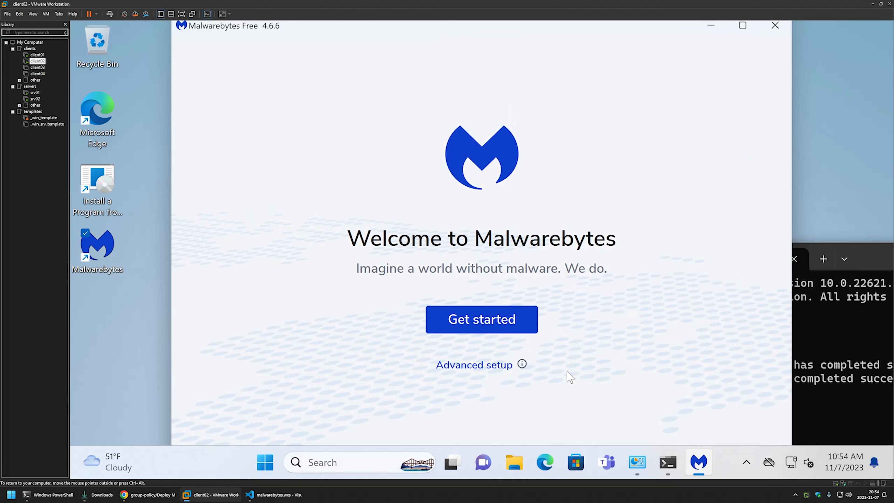
left_click(536, 317)
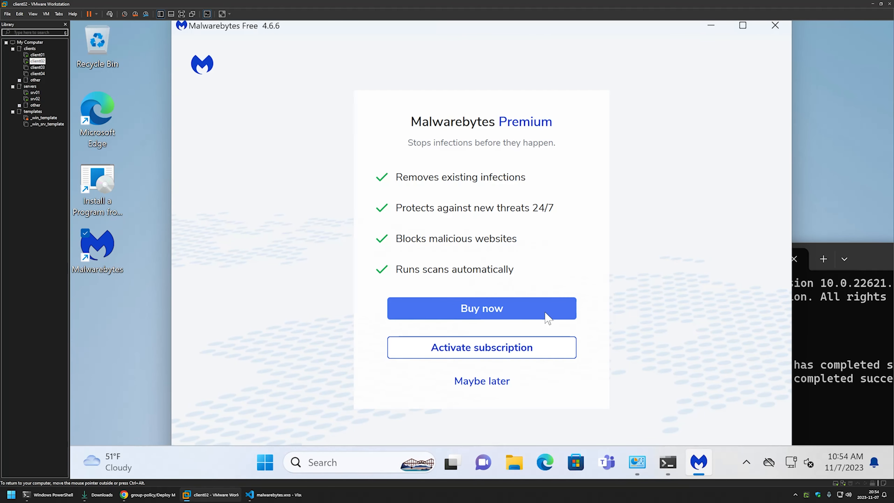
left_click(489, 381)
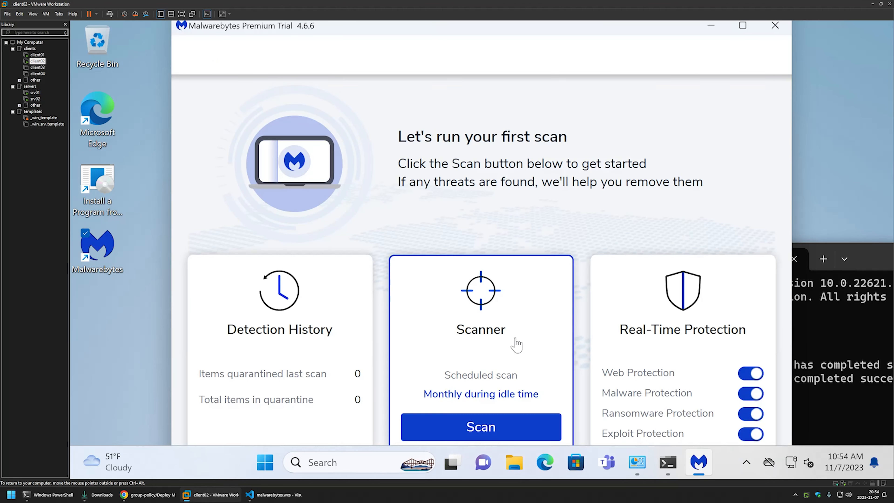